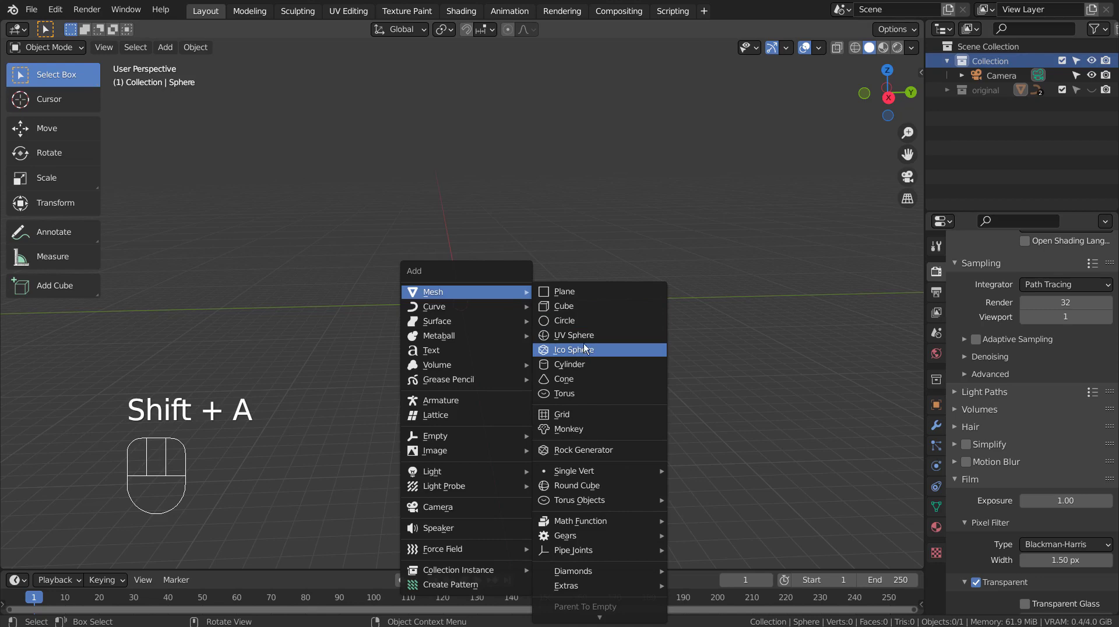
# Step: Add a UV sphere at the scene origin
pyautogui.click(583, 336)
pyautogui.scroll(5, 530, 256)
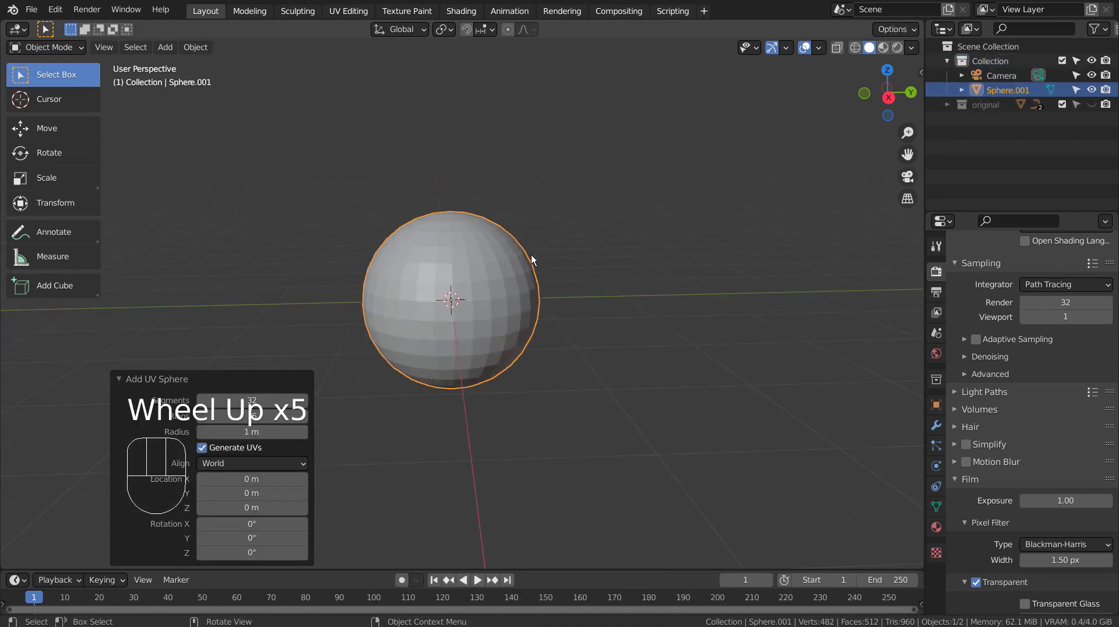
pyautogui.moveTo(429, 254); pyautogui.dragTo(539, 311, button='middle')
pyautogui.hotkey('ctrl', 'z')
# Step: Add a Braid knot curve at the origin with its preset settings and return to Object Mode
pyautogui.hotkey('shift', 'a')
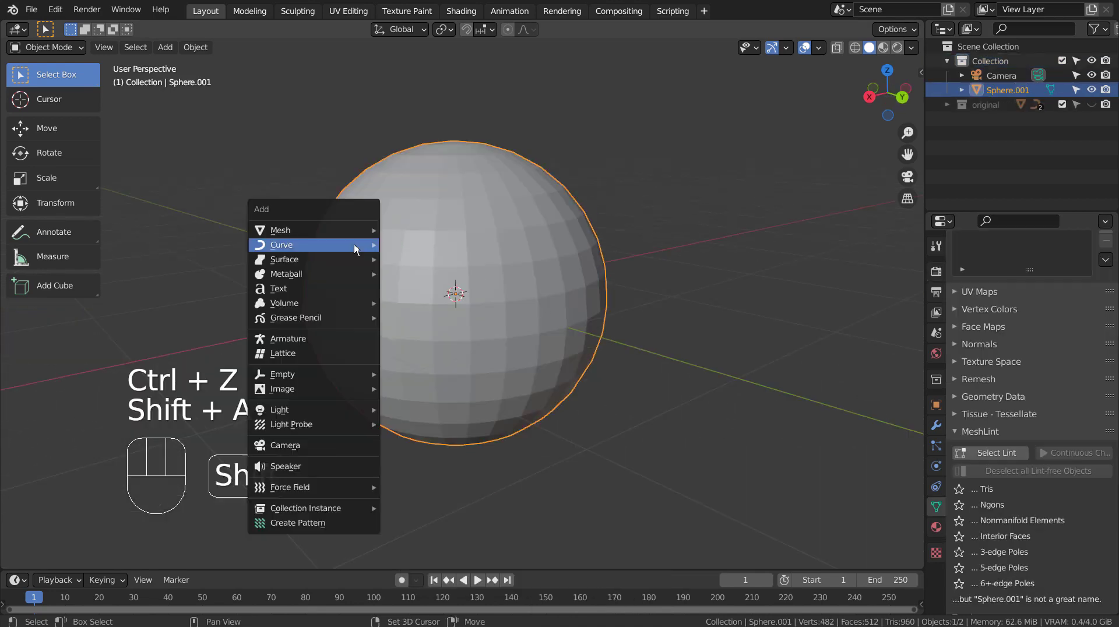
pyautogui.moveTo(354, 245)
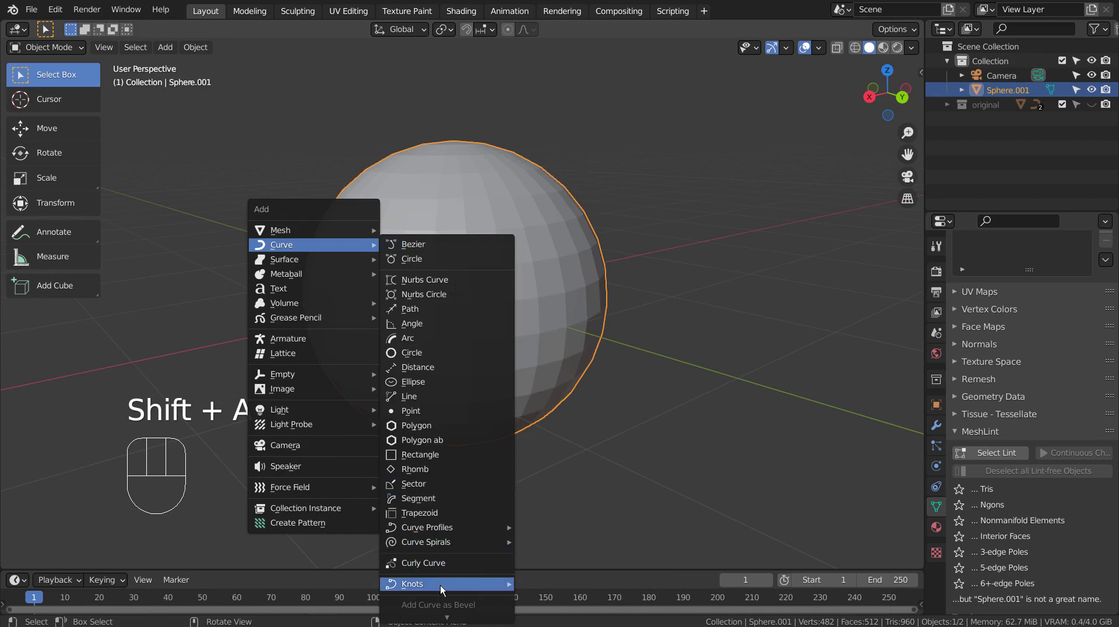
pyautogui.moveTo(439, 585)
pyautogui.click(598, 542)
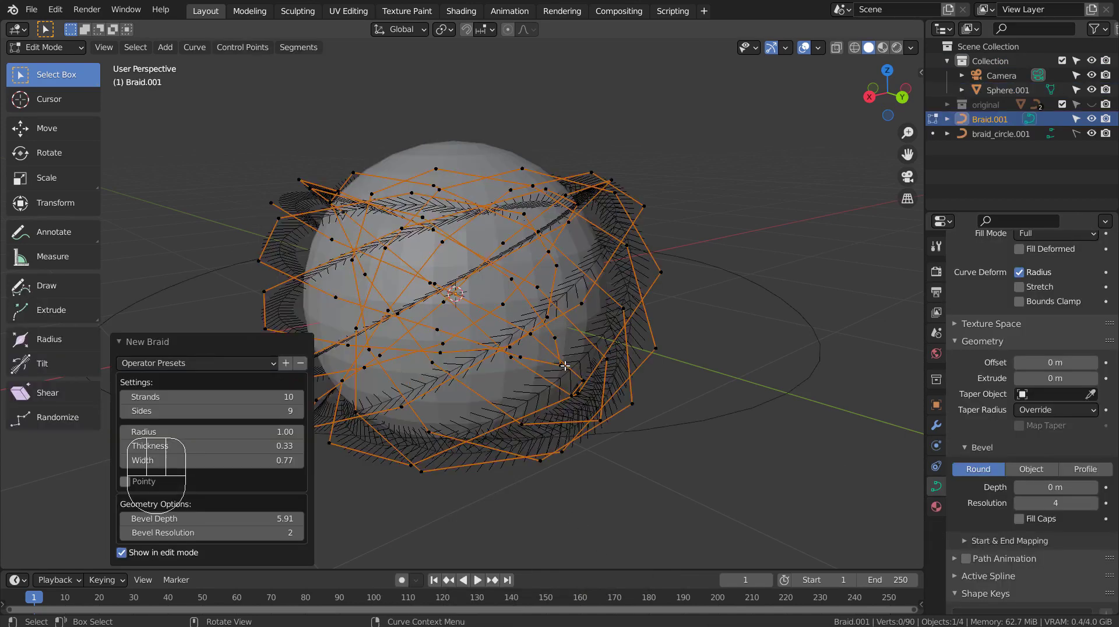
pyautogui.click(803, 335)
pyautogui.press('Tab')
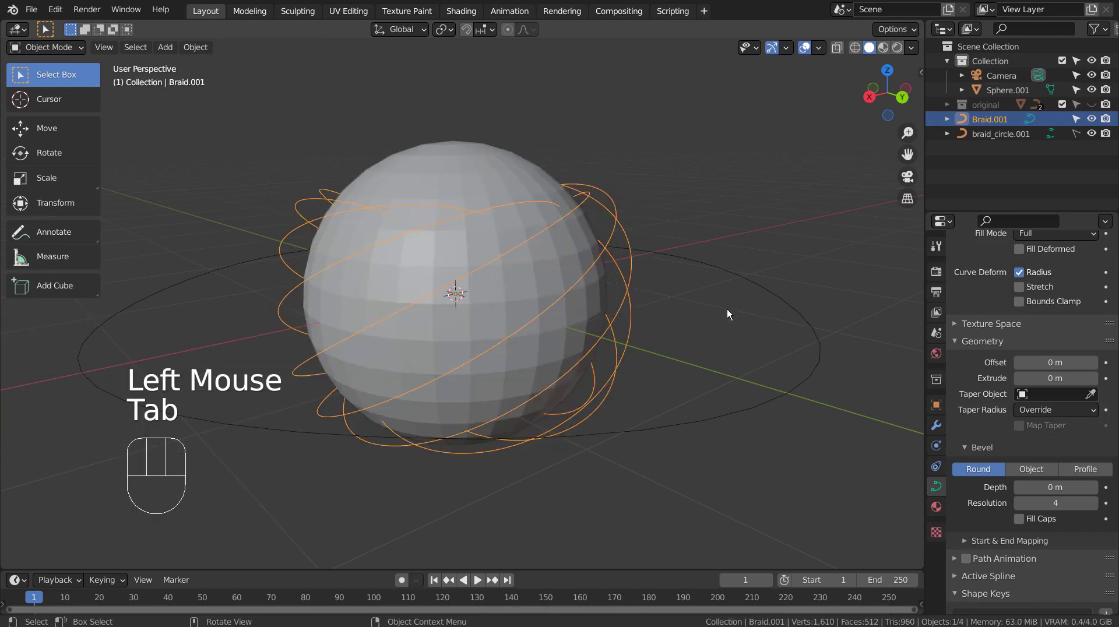
# Step: Delete the UV sphere inside the braid
pyautogui.moveTo(623, 236)
pyautogui.mouseDown(button='middle')
pyautogui.moveTo(604, 336)
pyautogui.moveTo(583, 332)
pyautogui.moveTo(646, 331)
pyautogui.moveTo(682, 241)
pyautogui.moveTo(642, 247)
pyautogui.mouseUp(button='middle')
pyautogui.click(494, 208)
pyautogui.press('x')
pyautogui.click(713, 310)
# Step: Scale the braid curve along the global Z axis by 1.65
pyautogui.click(569, 307)
pyautogui.press('s')
pyautogui.press('z')
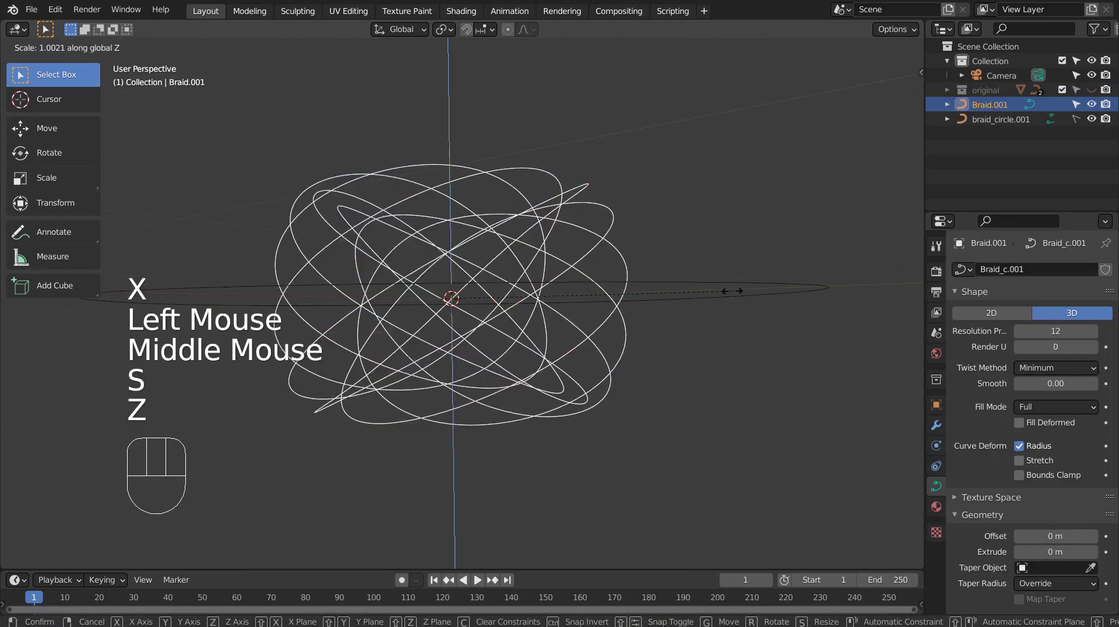
pyautogui.click(913, 318)
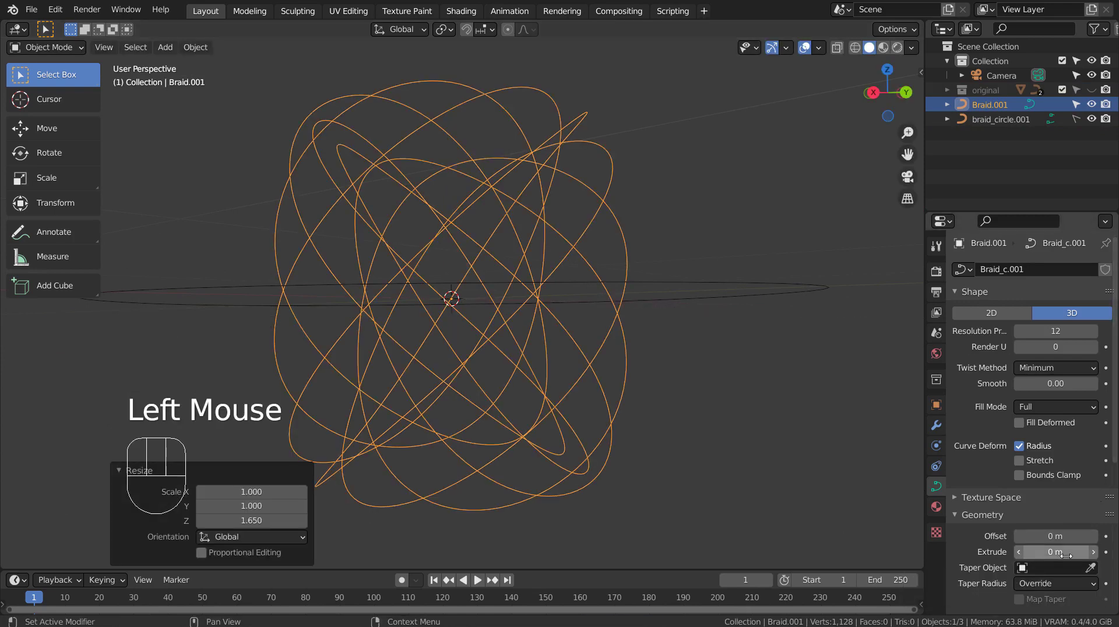
# Step: Give the braid curve a round bevel with a depth of 0.02 m
pyautogui.scroll(-2, 1056, 556)
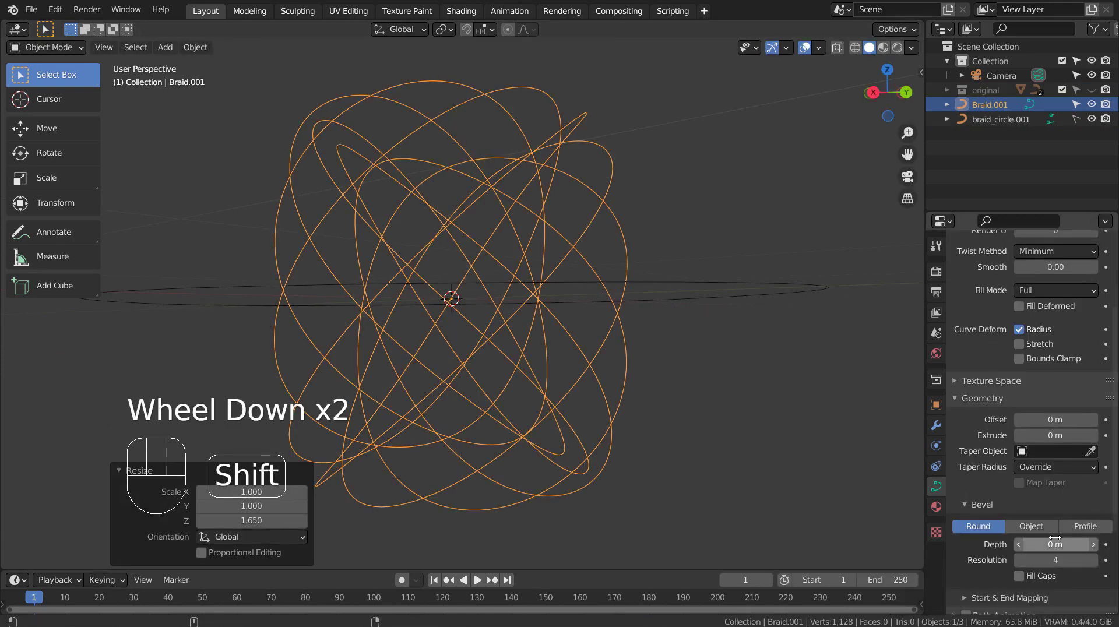
pyautogui.moveTo(1056, 545)
pyautogui.keyDown('shift'); pyautogui.mouseDown()
pyautogui.moveTo(1073, 545)
pyautogui.moveTo(1047, 545)
pyautogui.mouseUp(); pyautogui.keyUp('shift')
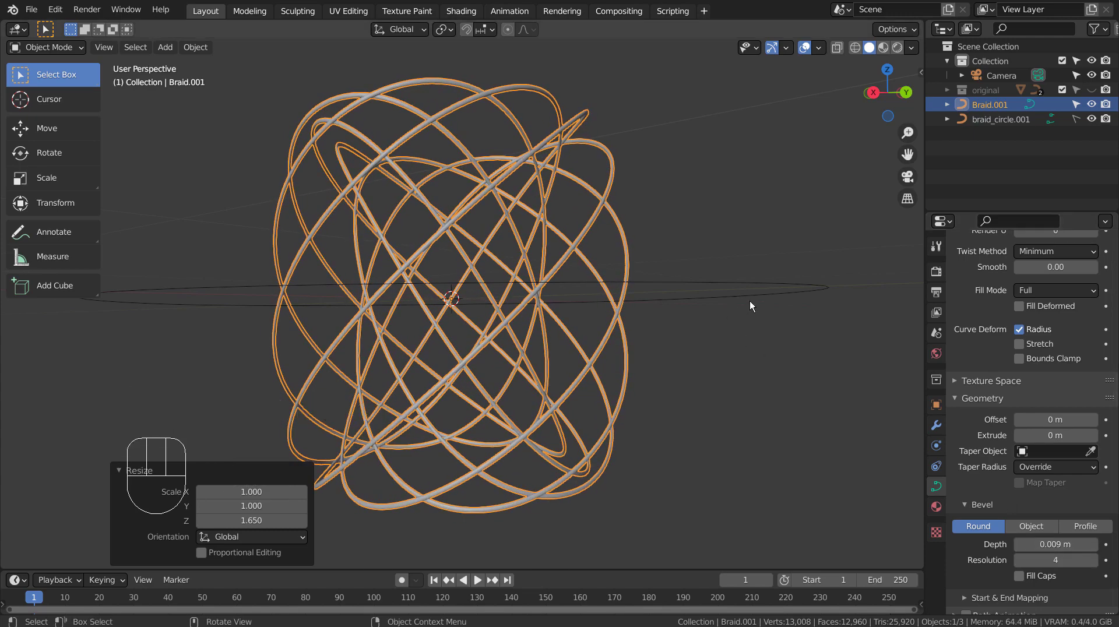
pyautogui.keyDown('shift'); pyautogui.moveTo(1055, 544); pyautogui.dragTo(1072, 544); pyautogui.keyUp('shift')
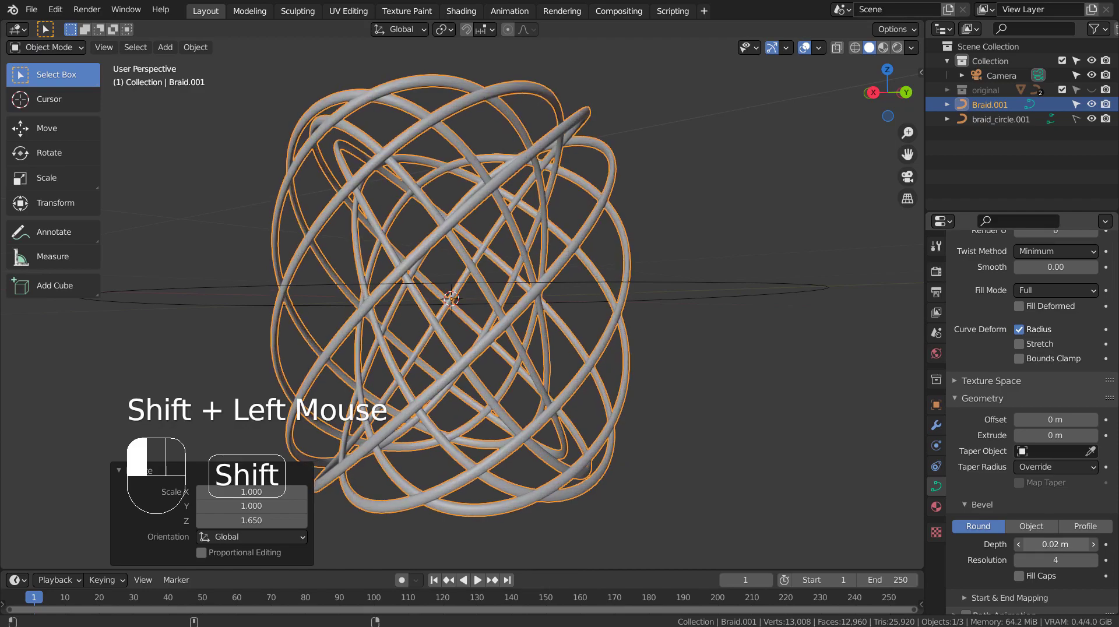
# Step: Duplicate the braid and rotate the copy 90° in the front view
pyautogui.press('KP_7')
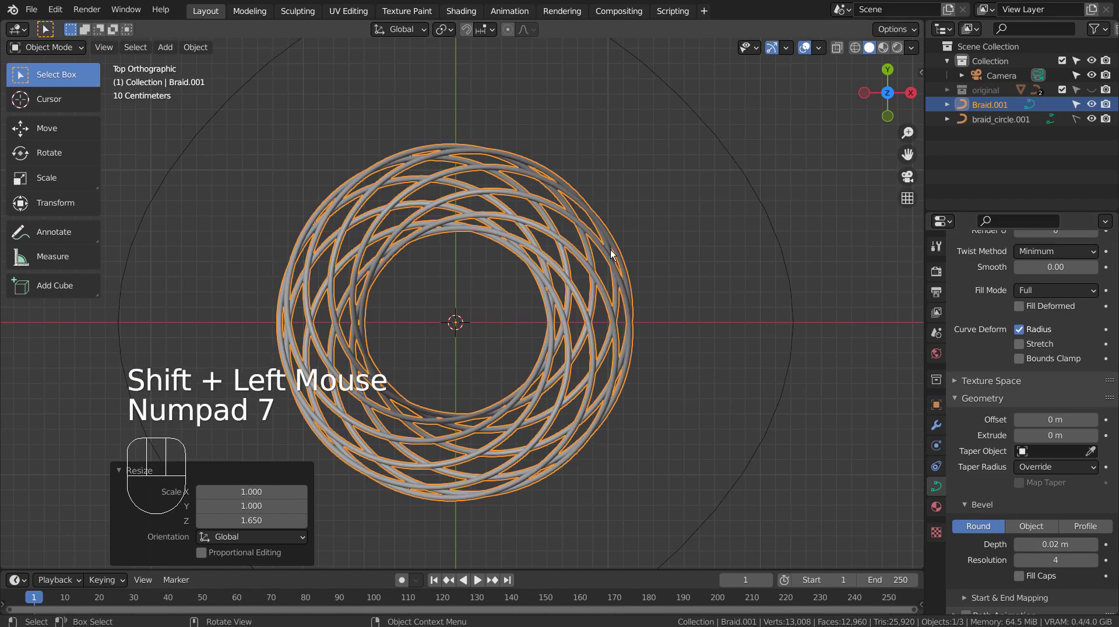
pyautogui.press('KP_1')
pyautogui.hotkey('shift', 'd')
pyautogui.press('r')
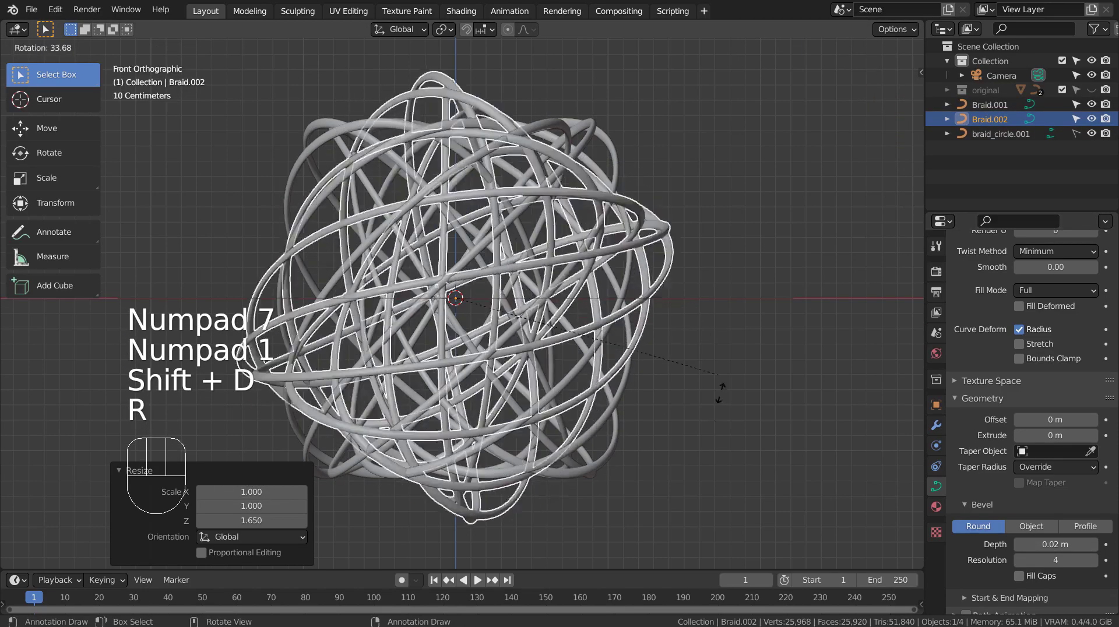
pyautogui.press('ctrl')
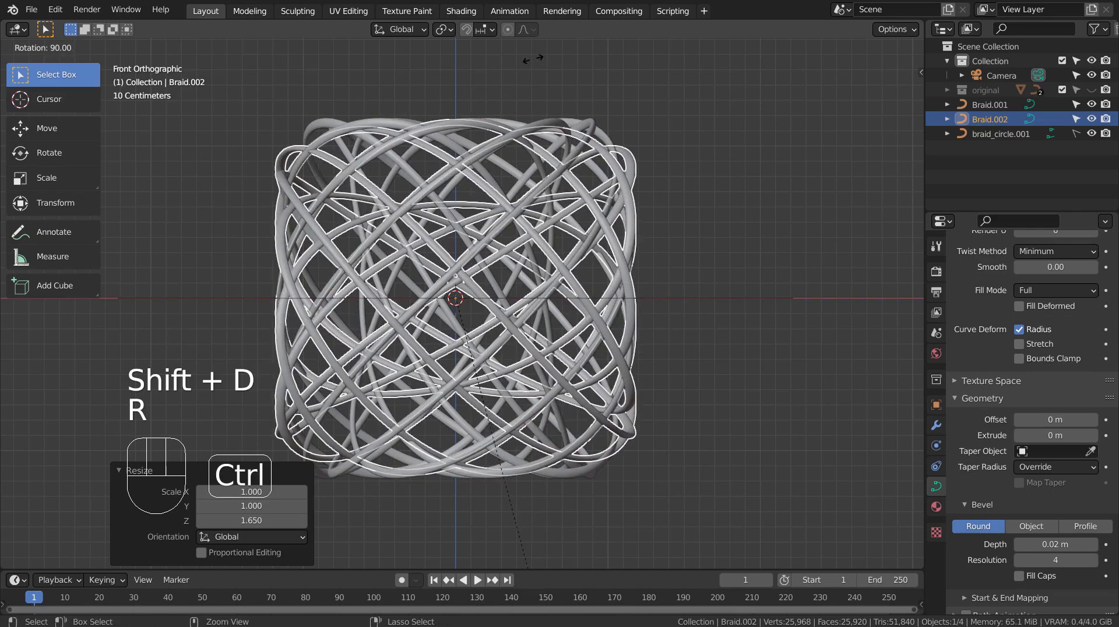
pyautogui.keyDown('ctrl'); pyautogui.click(535, 57); pyautogui.keyUp('ctrl')
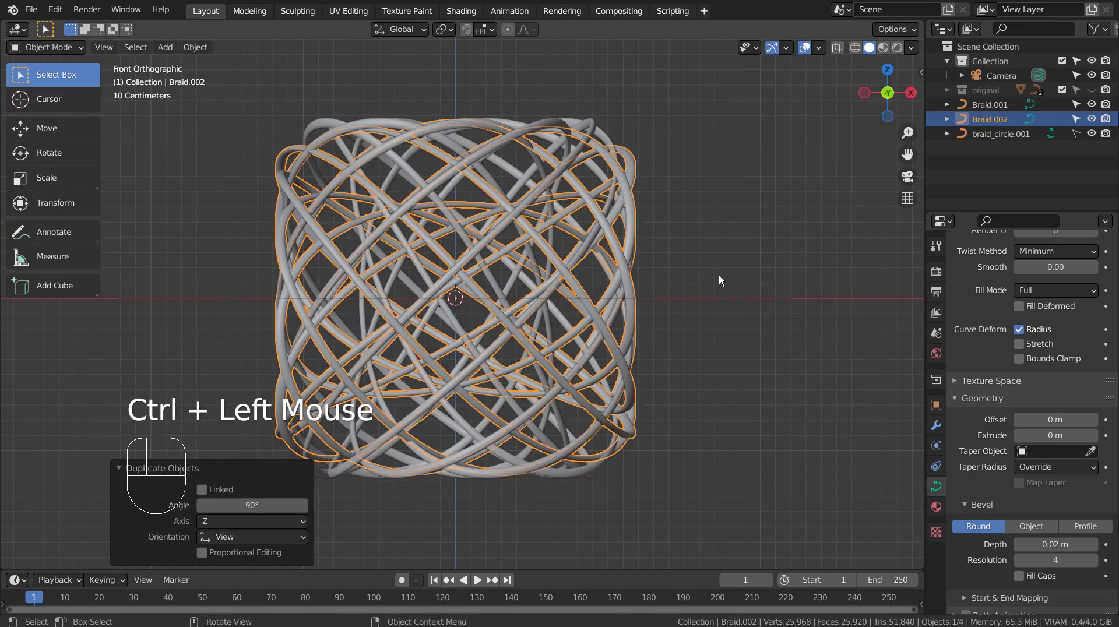
# Step: Scale the duplicated braid up uniformly by 3.861 and again by 1.931 so it surrounds the original
pyautogui.press('s')
pyautogui.click(559, 263)
pyautogui.moveTo(540, 328); pyautogui.dragTo(519, 354, button='middle')
pyautogui.scroll(-3, 536, 335)
pyautogui.moveTo(558, 312); pyautogui.dragTo(64, 368, button='middle')
pyautogui.press('s')
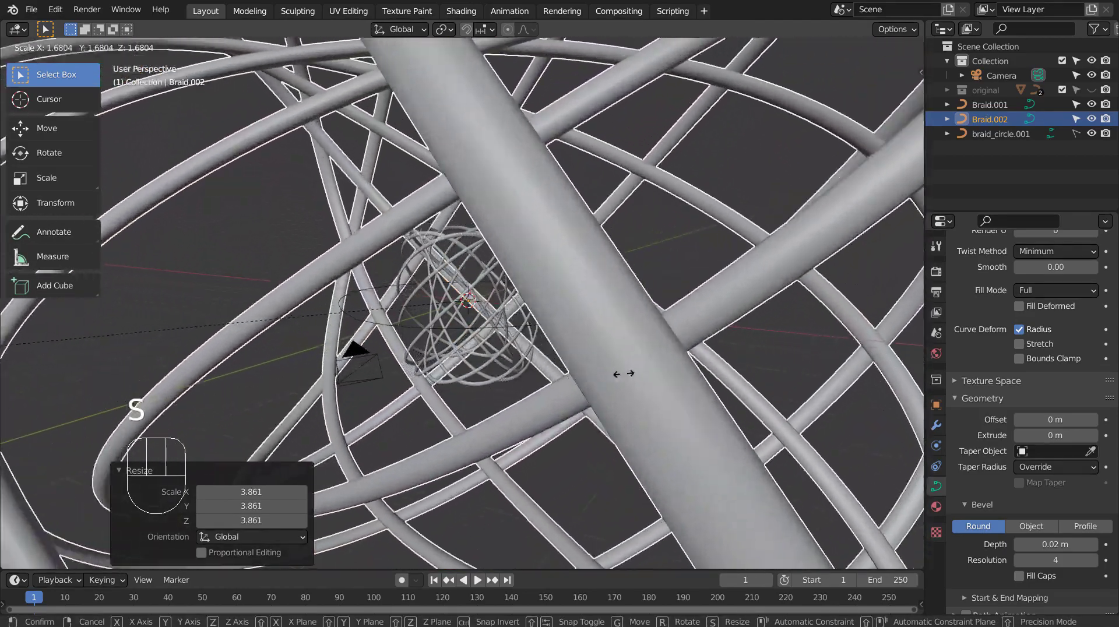
pyautogui.click(714, 393)
# Step: Frame the inner braid from inside the large braid and align the camera to that view
pyautogui.moveTo(633, 373); pyautogui.dragTo(155, 297, button='middle')
pyautogui.scroll(4, 693, 343)
pyautogui.scroll(-2, 678, 289)
pyautogui.scroll(1, 757, 276)
pyautogui.scroll(1, 757, 276)
pyautogui.scroll(-1, 130, 276)
pyautogui.scroll(-1, 143, 283)
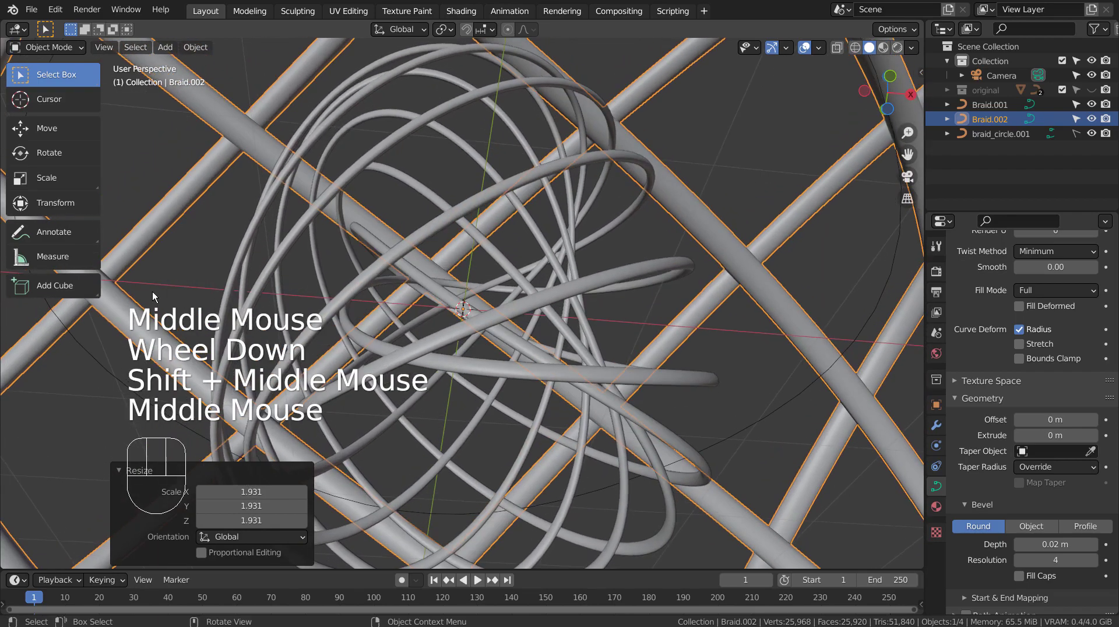
pyautogui.press('ctrl+alt+KP_0')
# Step: Move the camera back with walk navigation until nearly the whole inner braid fits the frame
pyautogui.hotkey('shift', '`')
pyautogui.press('s')
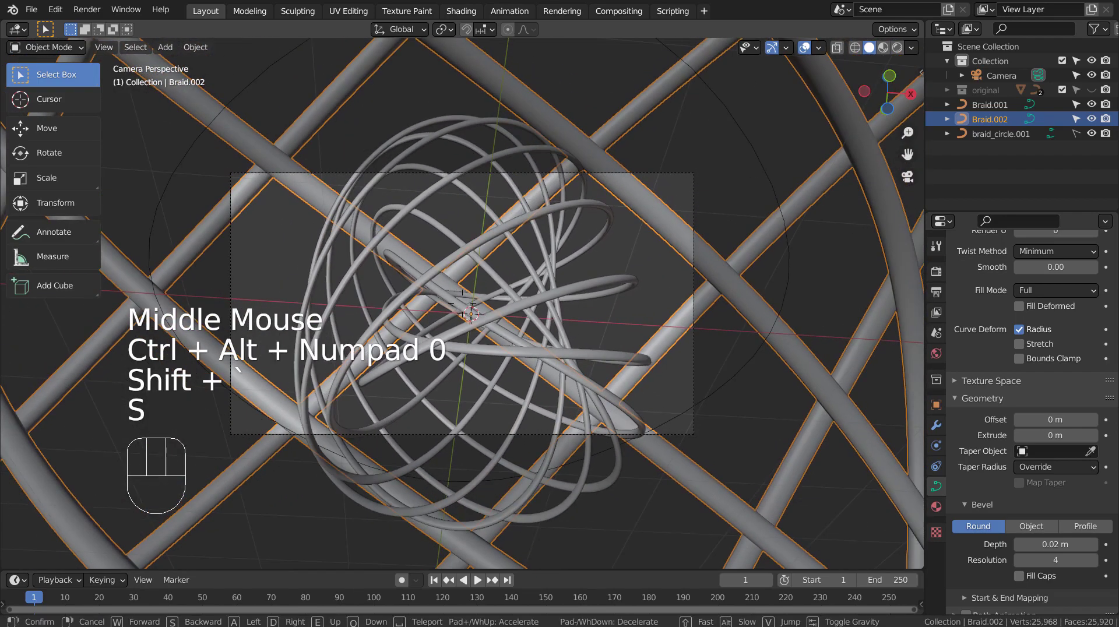
pyautogui.press('w')
pyautogui.press('w')
pyautogui.press('w')
pyautogui.press('w')
pyautogui.press('w')
pyautogui.press('s')
pyautogui.press('s')
pyautogui.press('s')
pyautogui.press('s')
pyautogui.press('s')
pyautogui.press('s')
pyautogui.press('s')
pyautogui.press('s')
pyautogui.press('s')
pyautogui.press('s')
pyautogui.press('s')
pyautogui.press('s')
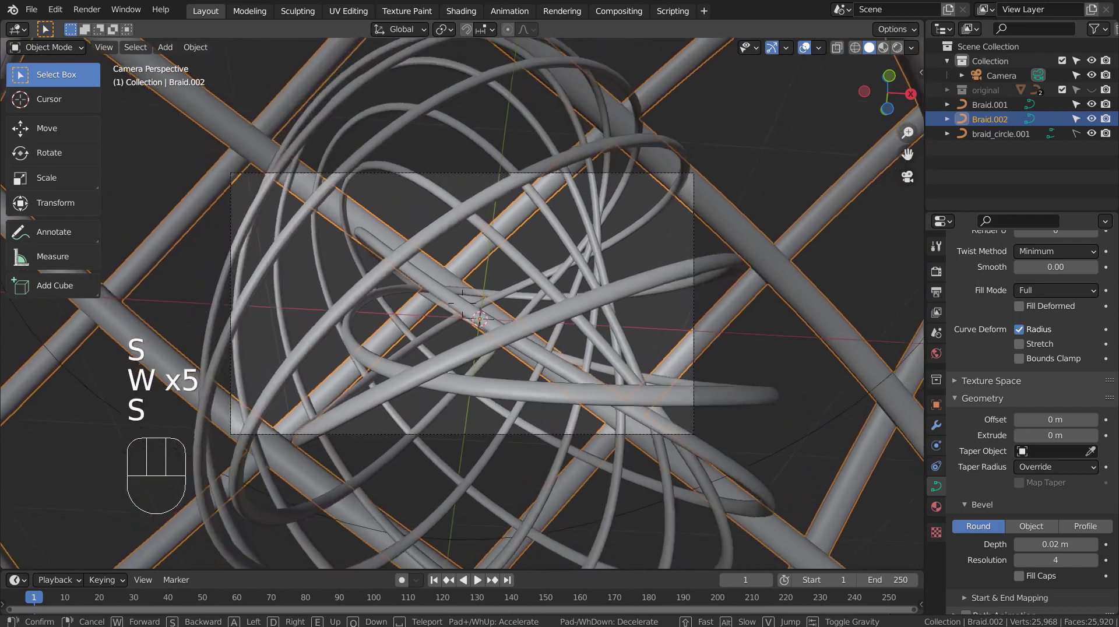
pyautogui.press('s')
pyautogui.press('s')
pyautogui.press('s')
pyautogui.press('s')
pyautogui.press('s')
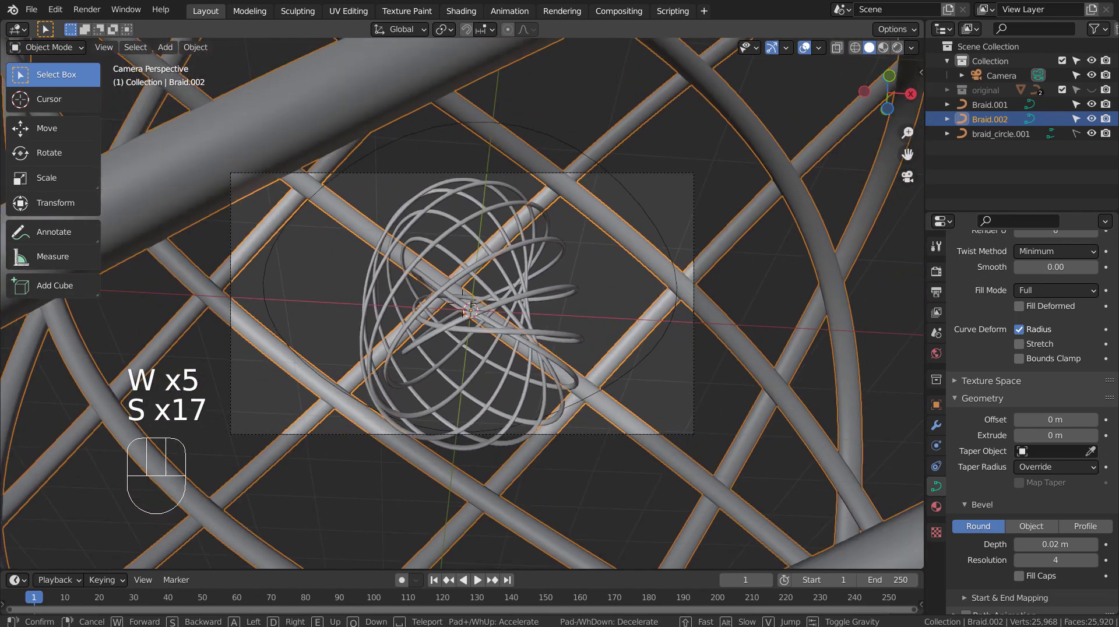
pyautogui.press('w')
pyautogui.click(478, 309)
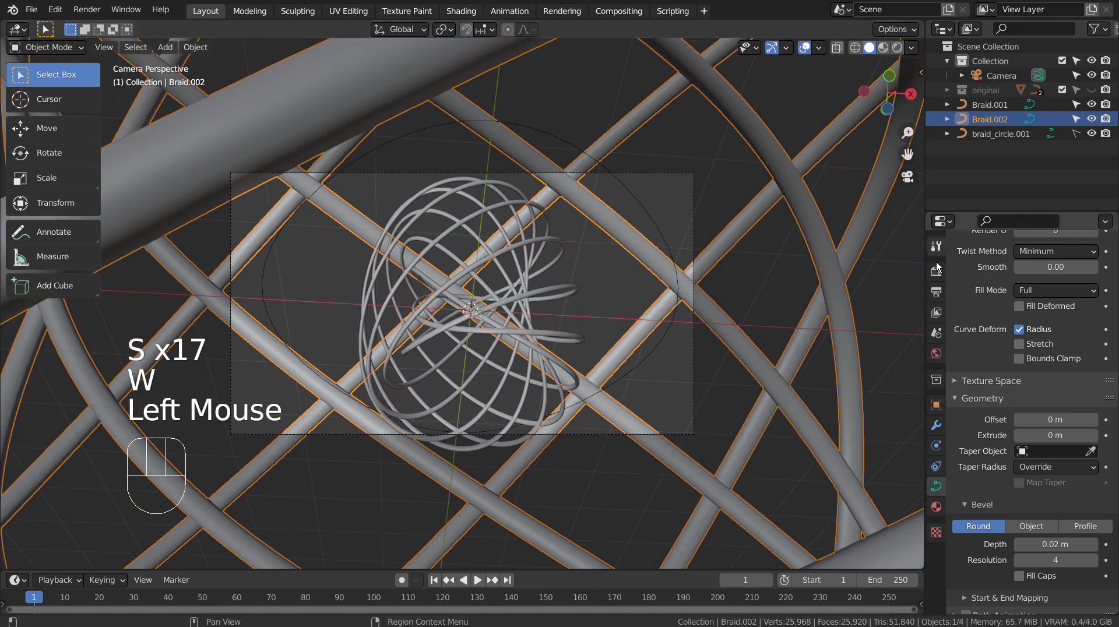
# Step: Select the camera and set its focal length to 2 mm
pyautogui.click(1002, 75)
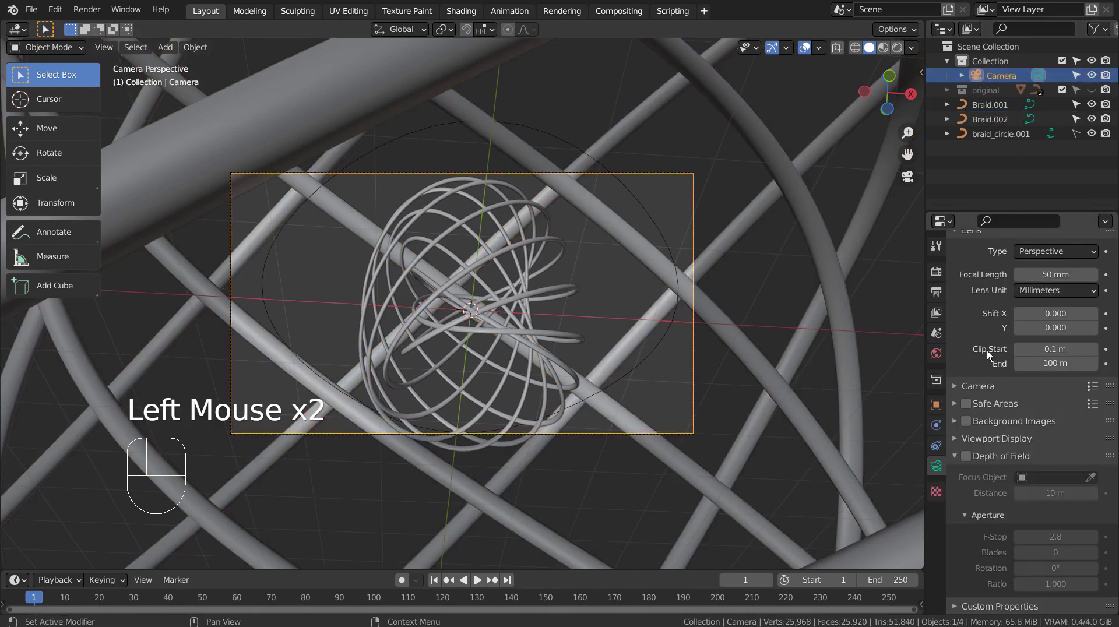
pyautogui.click(1055, 275)
pyautogui.moveTo(1056, 275); pyautogui.dragTo(1026, 274)
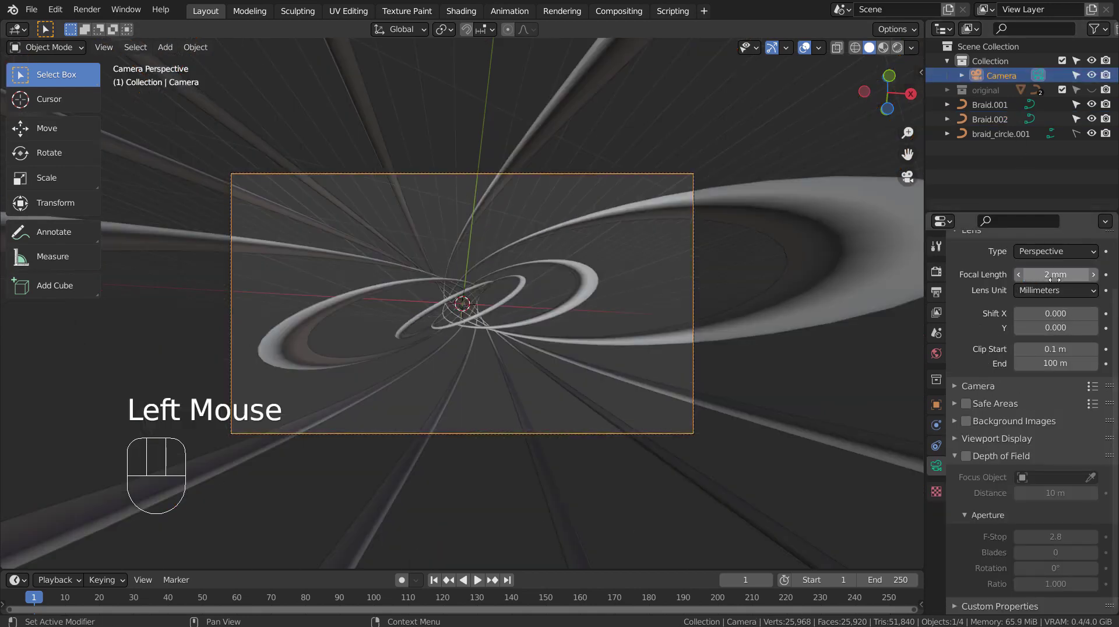
# Step: Walk the camera forward until it sits close to the inner braid, with the outer strands radiating around it
pyautogui.hotkey('shift', '`')
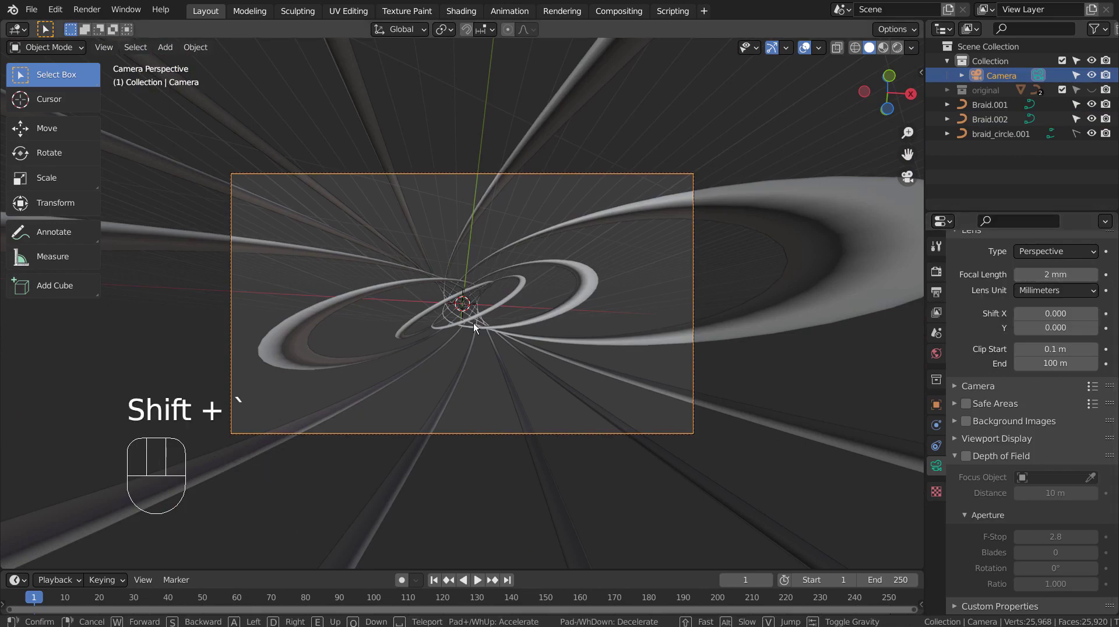
pyautogui.hotkey('shift', 'w')
pyautogui.hotkey('shift', 'w')
pyautogui.hotkey('shift', 'w')
pyautogui.hotkey('shift', 'w')
pyautogui.hotkey('shift', 'w')
pyautogui.hotkey('shift', 'w')
pyautogui.hotkey('shift', 'w')
pyautogui.hotkey('shift', 'w')
pyautogui.hotkey('shift', 'w')
pyautogui.hotkey('shift', 'w')
pyautogui.hotkey('shift', 'w')
pyautogui.hotkey('shift', 'w')
pyautogui.hotkey('shift', 'w')
pyautogui.hotkey('shift', 'w')
pyautogui.hotkey('shift', 'w')
pyautogui.hotkey('shift', 'w')
pyautogui.hotkey('shift', 'w')
pyautogui.hotkey('shift', 'w')
pyautogui.hotkey('shift', 'w')
pyautogui.hotkey('shift', 'w')
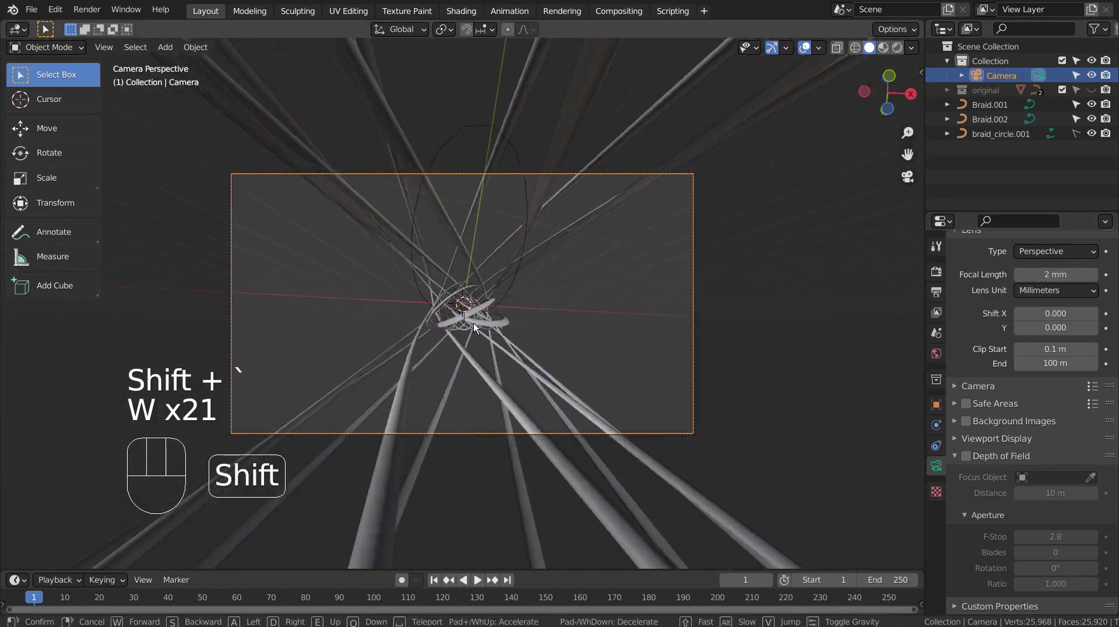
pyautogui.hotkey('shift', 's')
pyautogui.hotkey('shift', 's')
pyautogui.hotkey('shift', 'w')
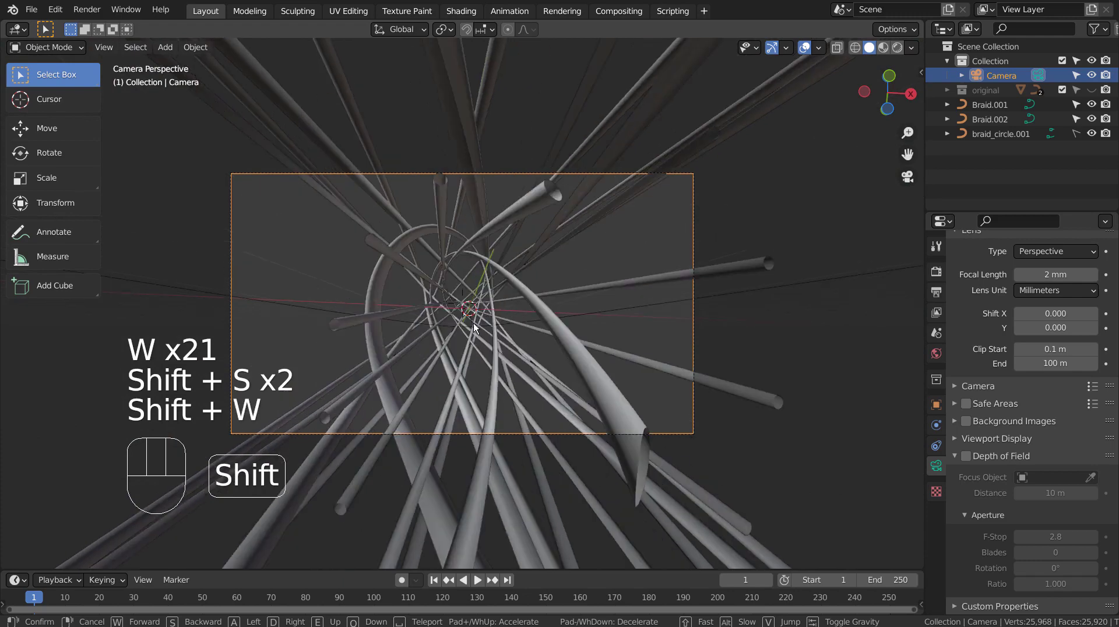
pyautogui.press('s')
pyautogui.press('s')
pyautogui.press('s')
pyautogui.press('s')
pyautogui.press('s')
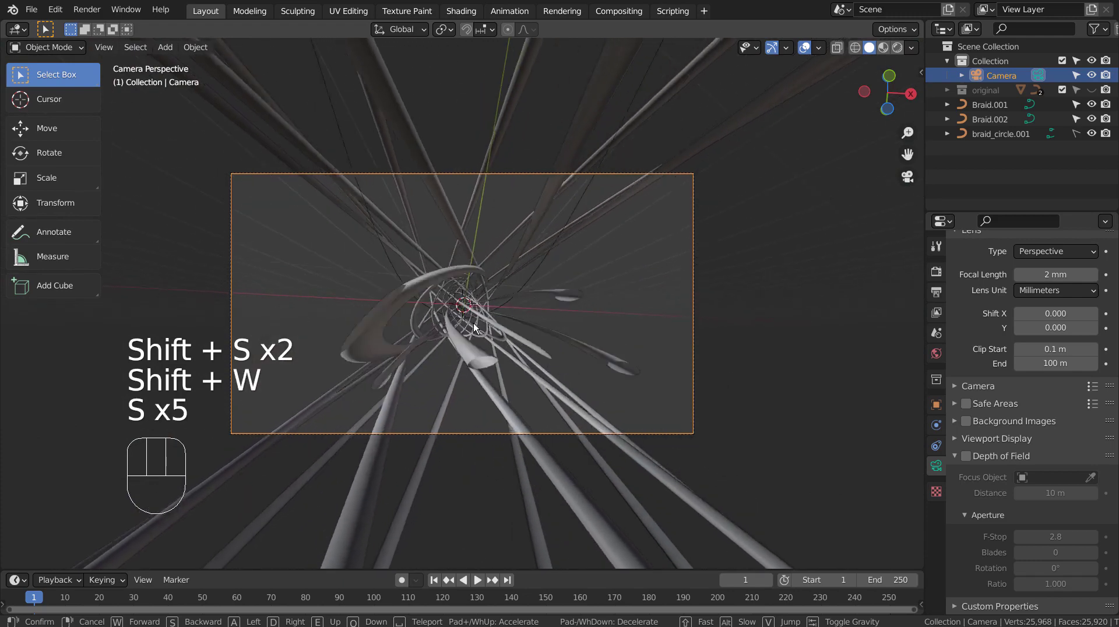
pyautogui.press('w')
pyautogui.press('w')
pyautogui.press('s')
pyautogui.click(474, 324)
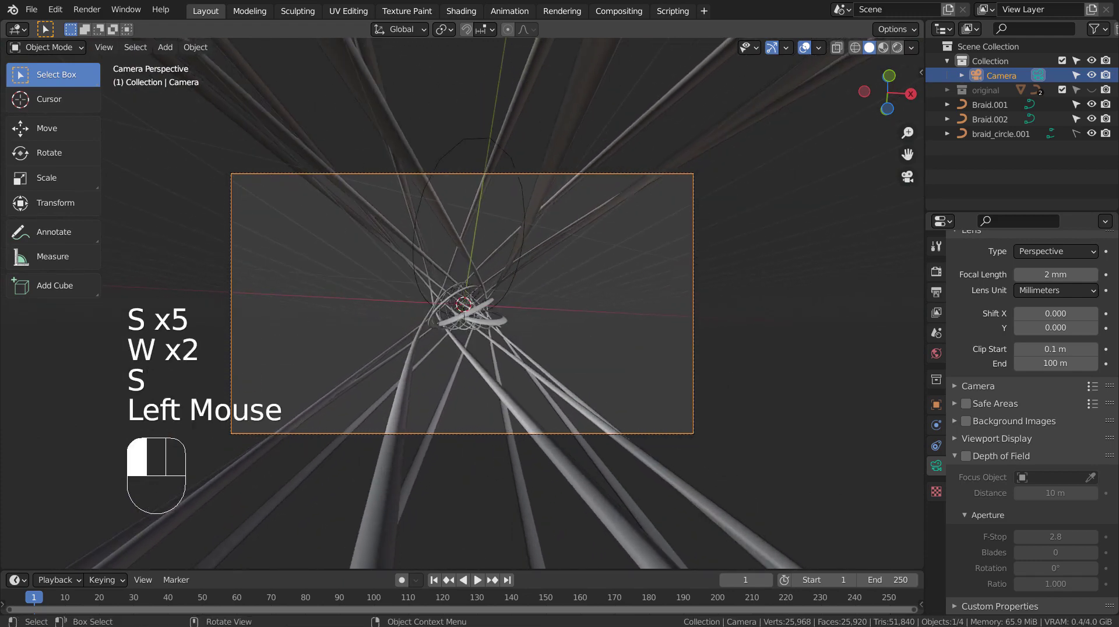
# Step: Set the camera's focal length to 15 mm
pyautogui.doubleClick(1053, 274)
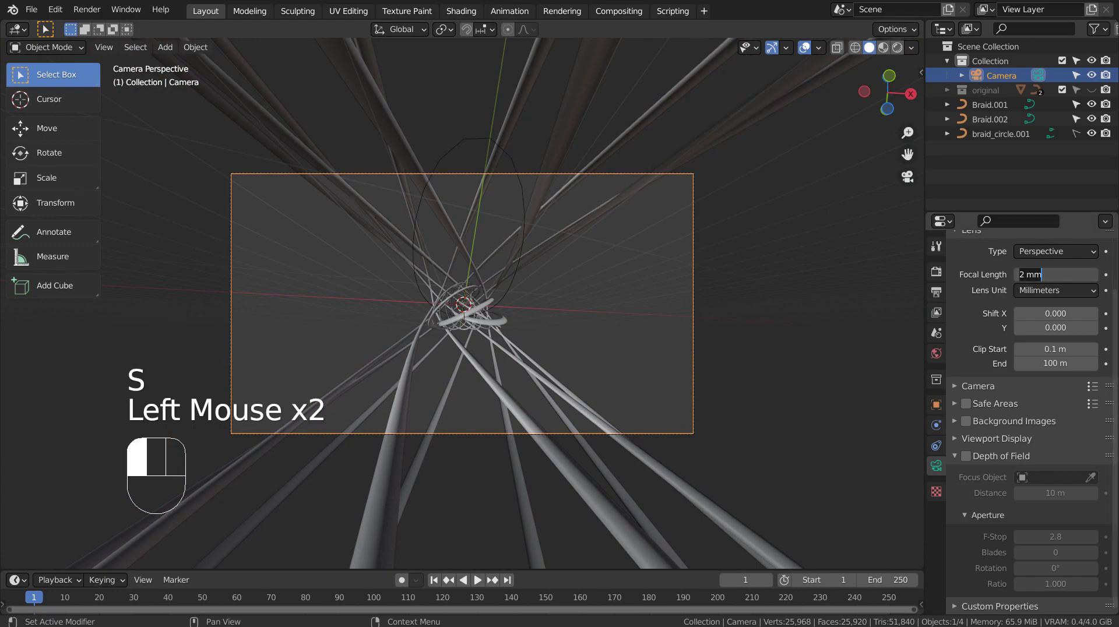
pyautogui.write('15')
pyautogui.press('Return')
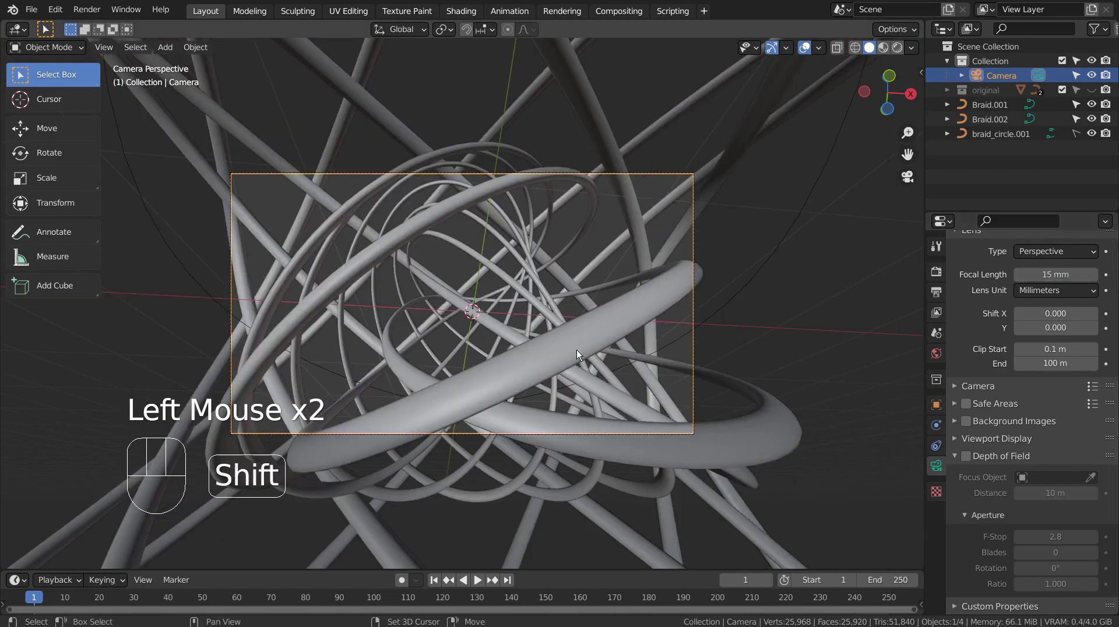
# Step: Fine-tune the camera's distance with walk navigation so the inner braid fills the frame
pyautogui.hotkey('shift', '`')
pyautogui.hotkey('shift', 'w')
pyautogui.hotkey('shift', 'w')
pyautogui.press('s')
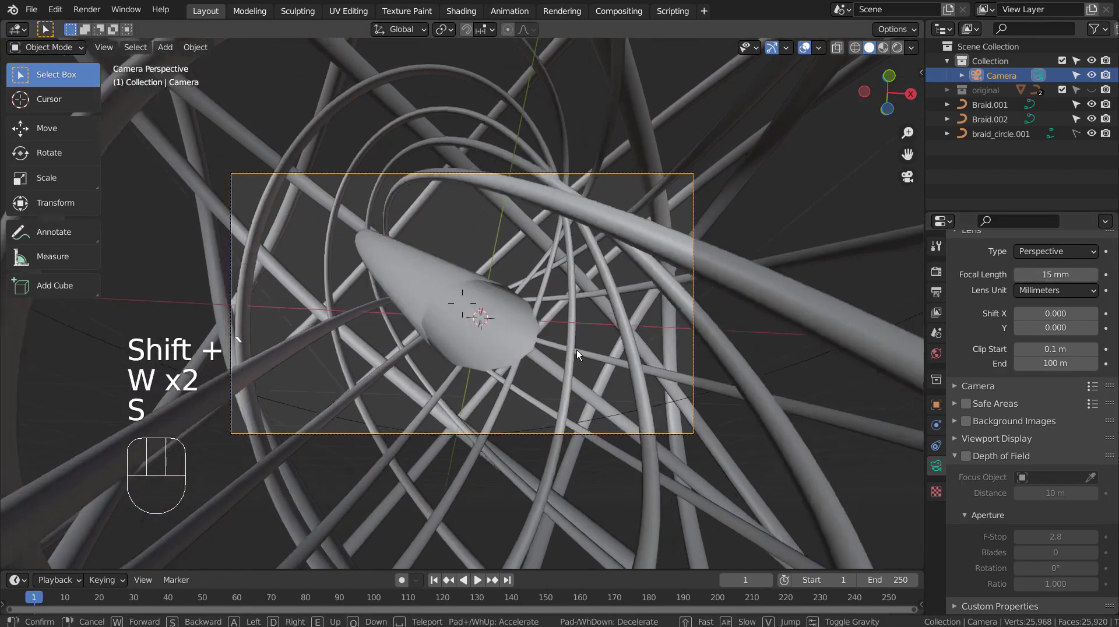
pyautogui.press('s')
pyautogui.press('w')
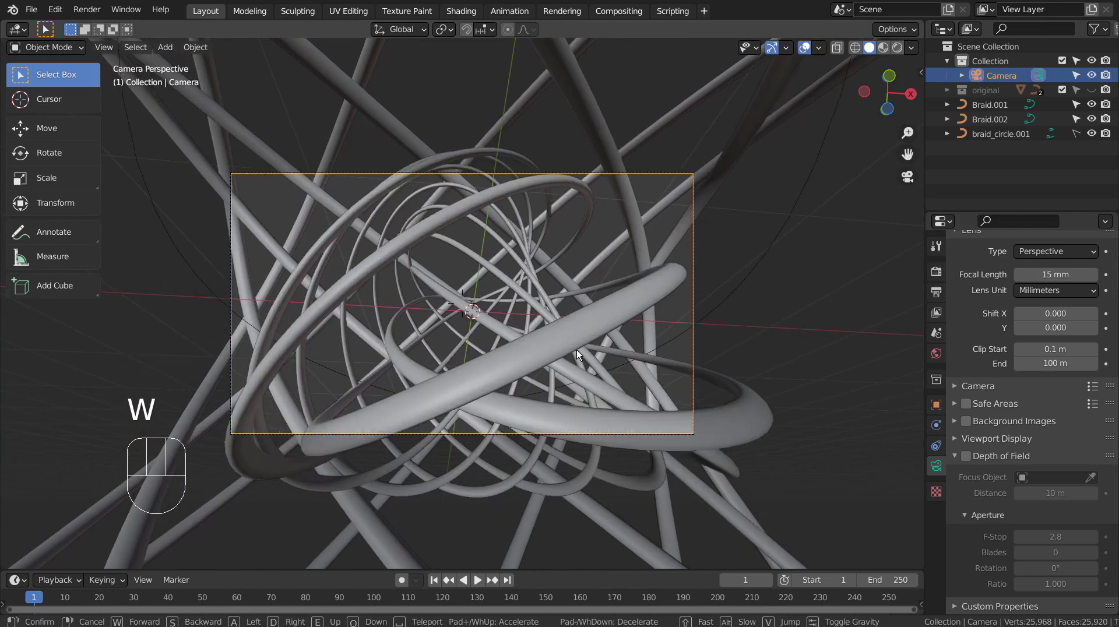
pyautogui.click(464, 307)
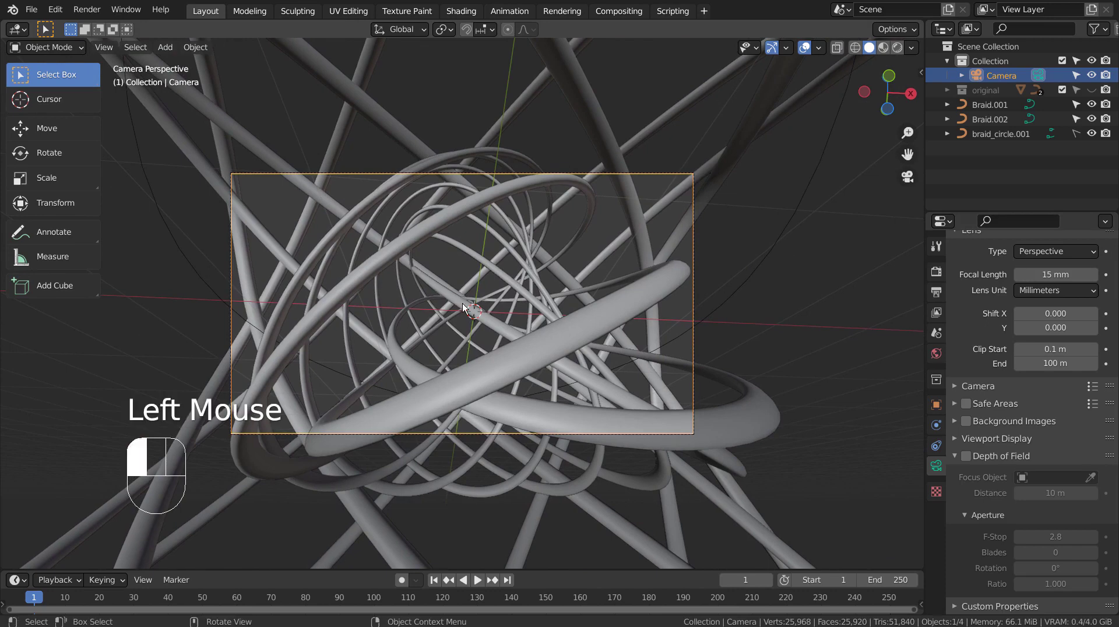
# Step: Add a UV sphere at the scene's centre and scale it up about 14 times so it surrounds the camera and inner braid
pyautogui.click(740, 291)
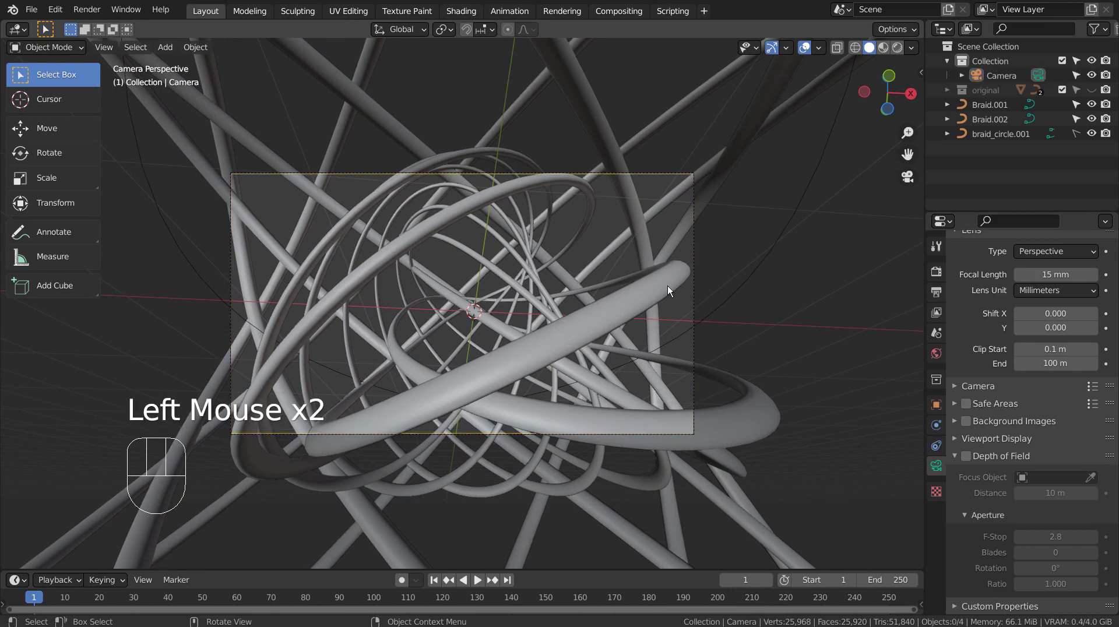
pyautogui.hotkey('shift', 'a')
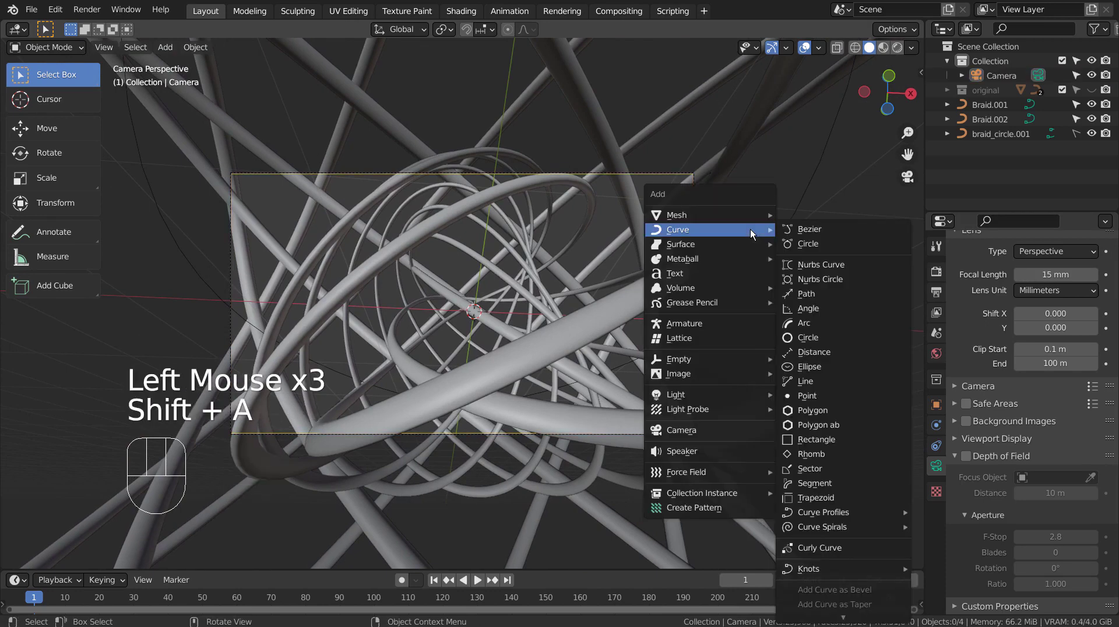
pyautogui.moveTo(741, 216)
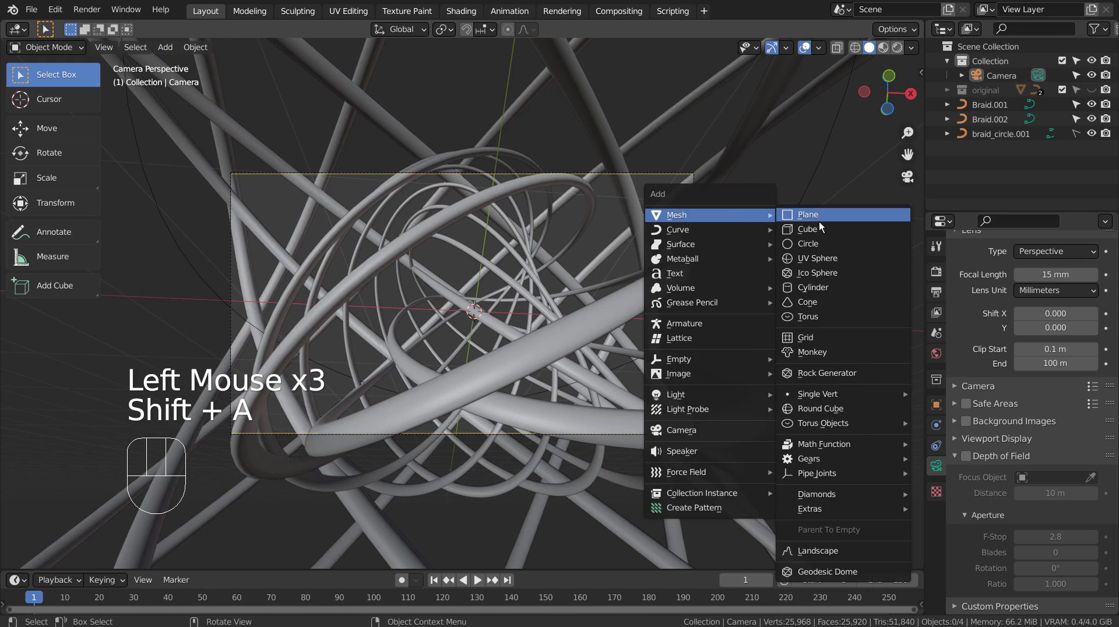
pyautogui.click(820, 260)
pyautogui.press('s')
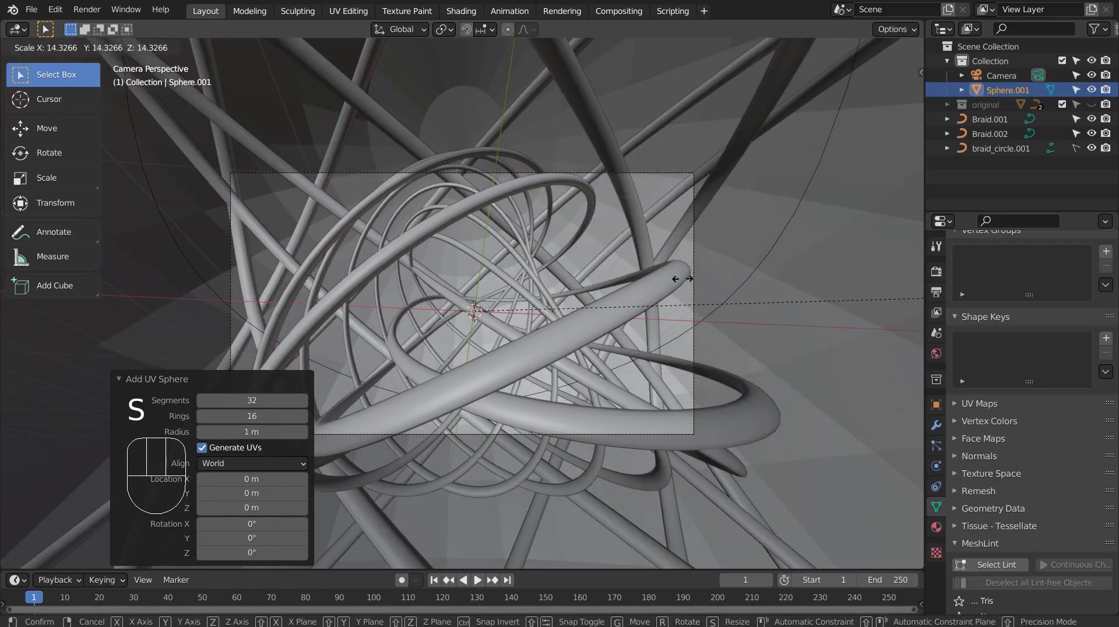
pyautogui.click(691, 278)
# Step: Give the surrounding sphere a level 3 subdivision and shade it smooth
pyautogui.hotkey('ctrl', '3')
pyautogui.rightClick(820, 268)
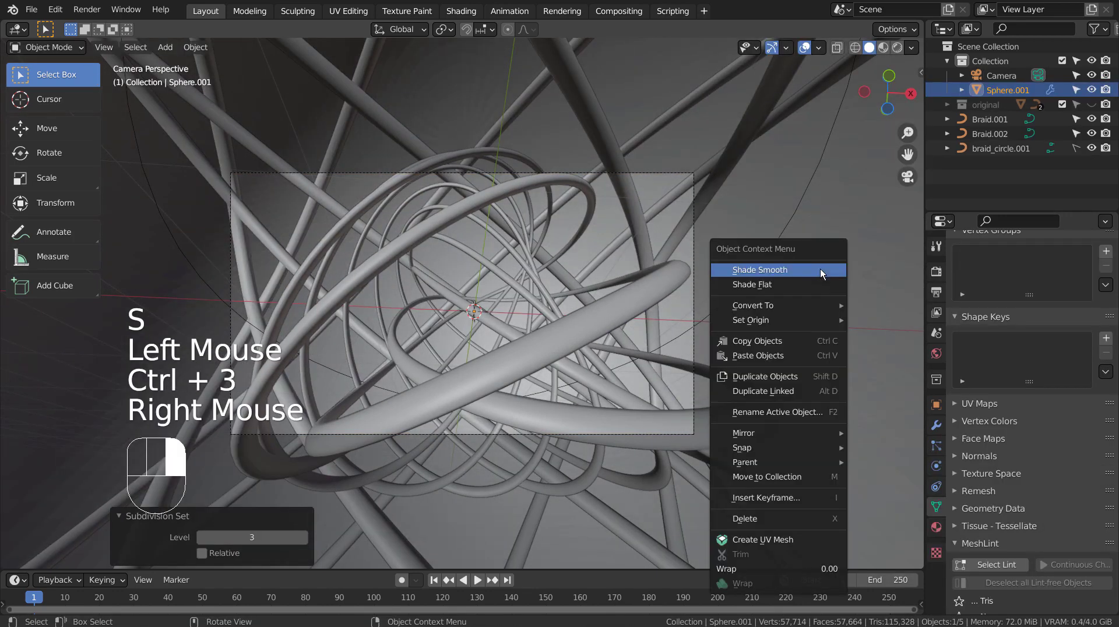
pyautogui.click(820, 269)
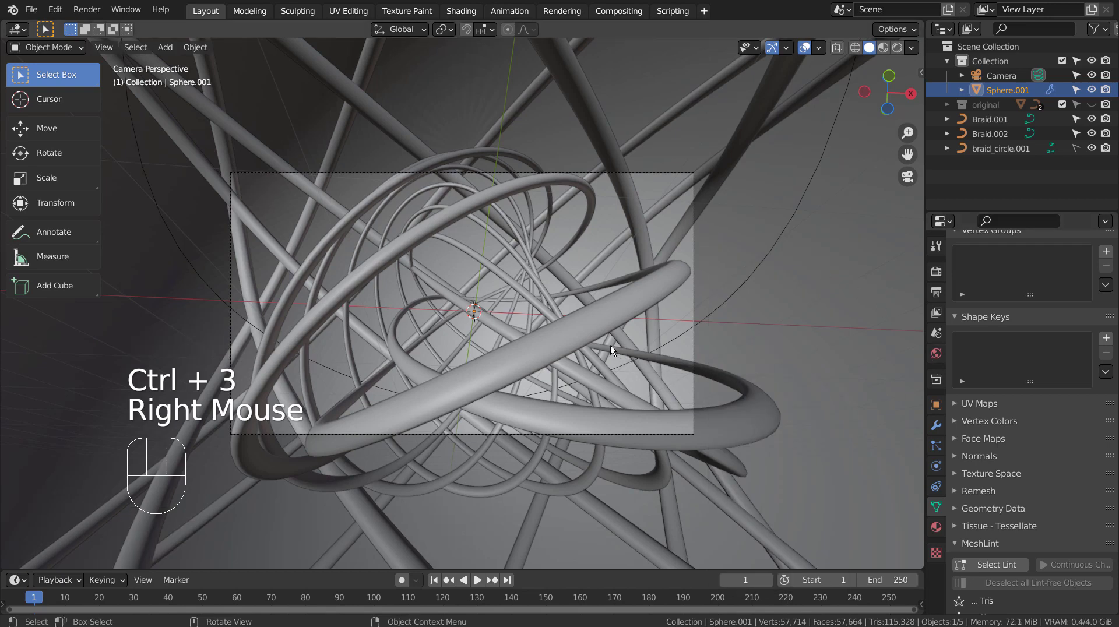
# Step: Select the inner braid and examine the shader nodes of its Material.001 in the Shading workspace
pyautogui.click(585, 327)
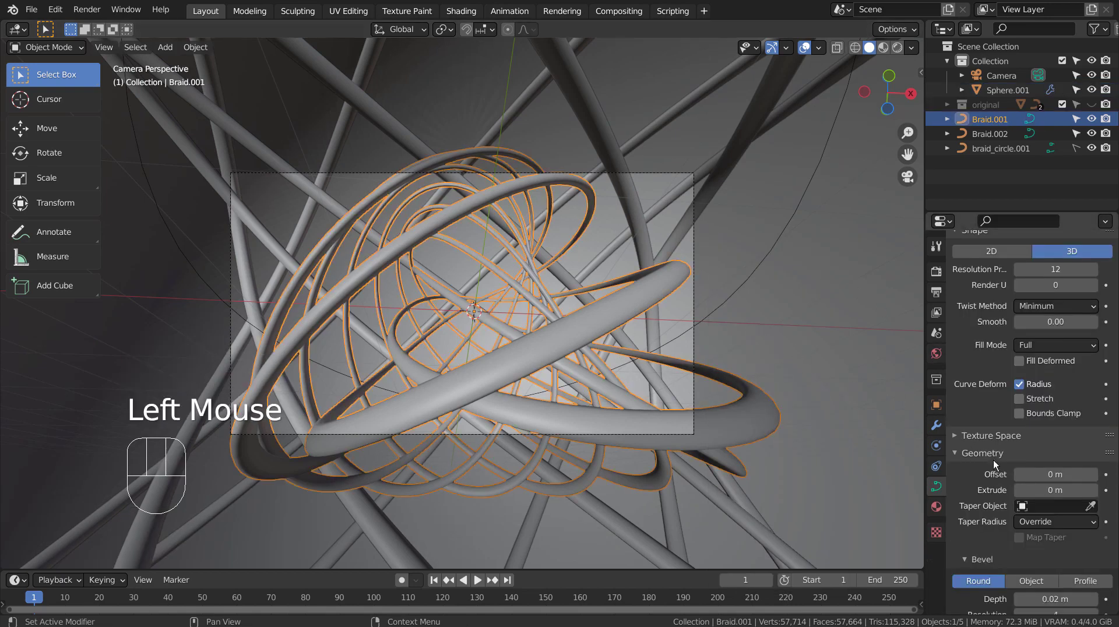
pyautogui.click(937, 507)
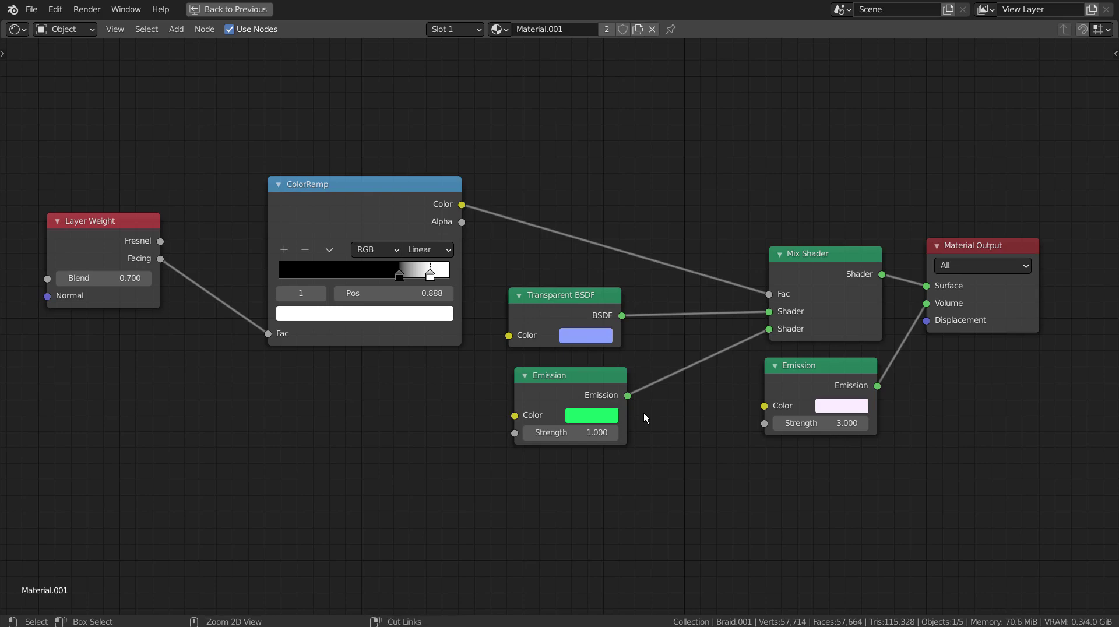
pyautogui.hotkey('ctrl', 'space')
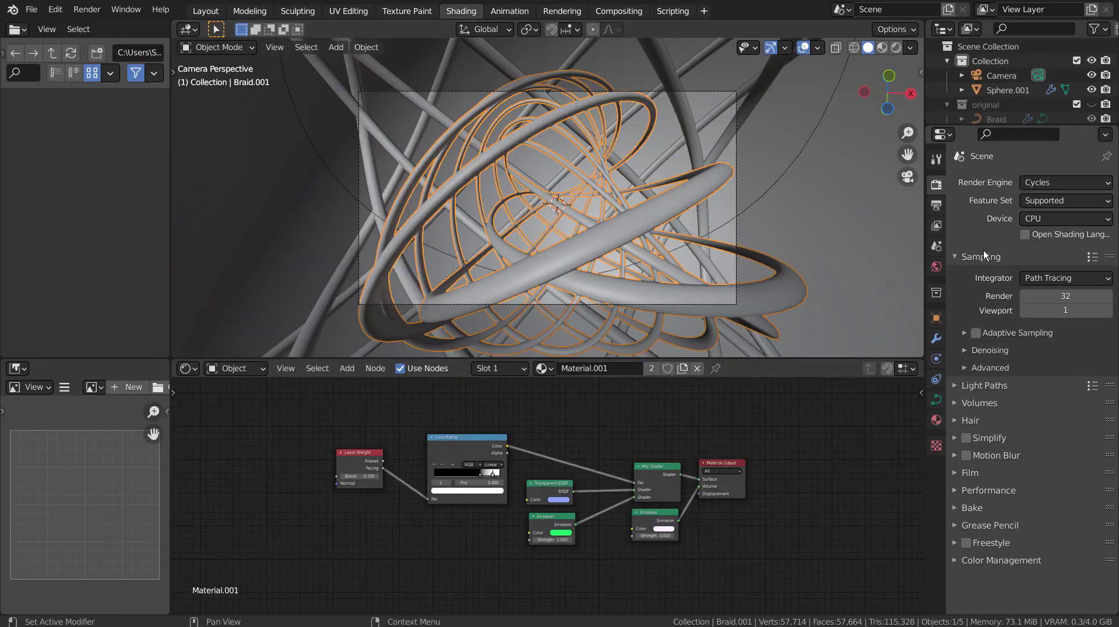
# Step: Set the Cycles viewport samples to 5 and switch the viewport to rendered shading
pyautogui.click(1098, 308)
pyautogui.write('5')
pyautogui.press('Return')
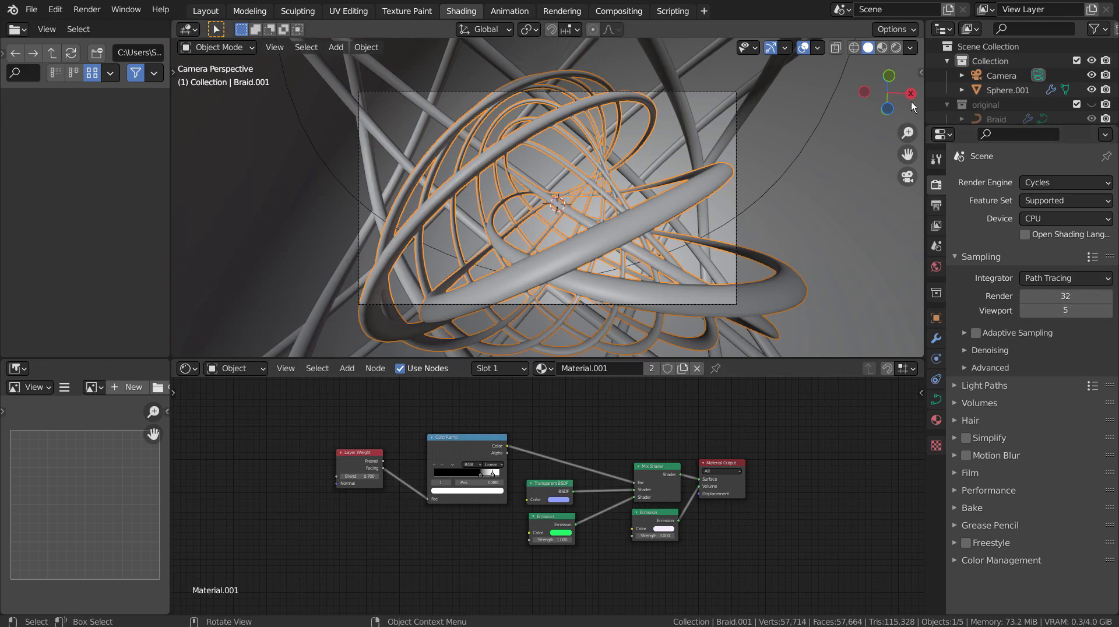
pyautogui.click(883, 49)
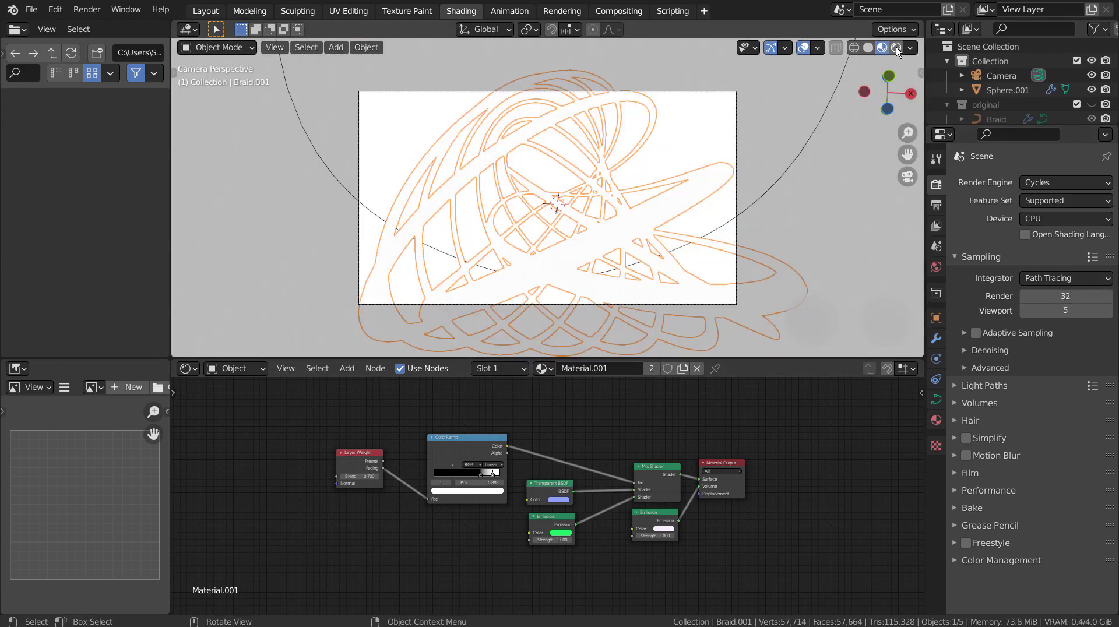
pyautogui.click(896, 49)
# Step: Assign Material.001 to the outer braid, Braid.002, and make it an independent single-user copy
pyautogui.click(842, 168)
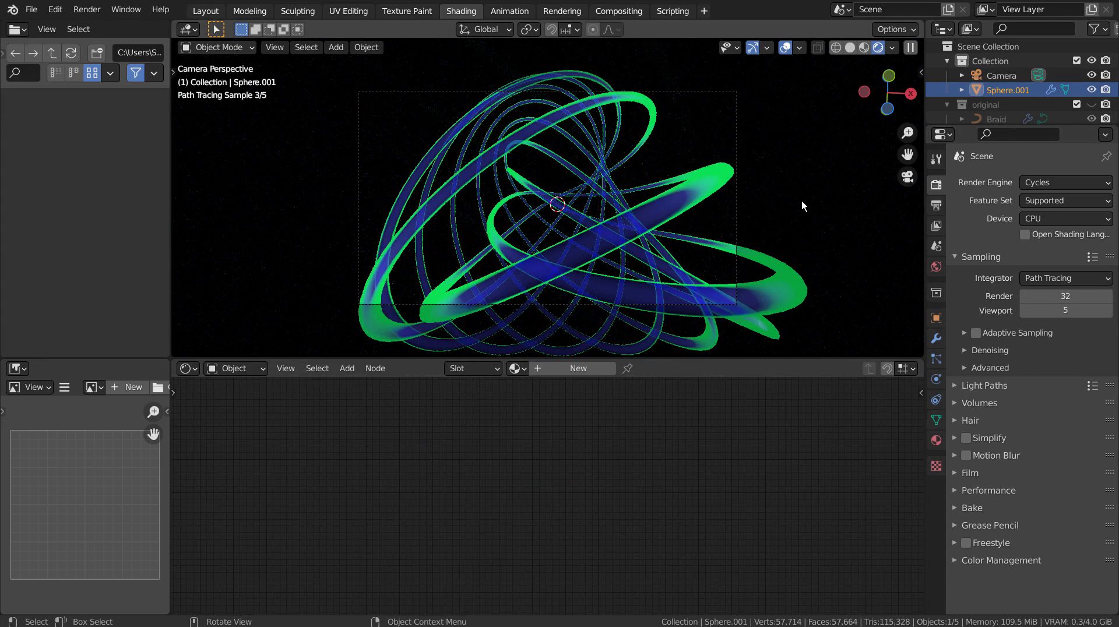
pyautogui.scroll(-5, 1008, 90)
pyautogui.click(1008, 93)
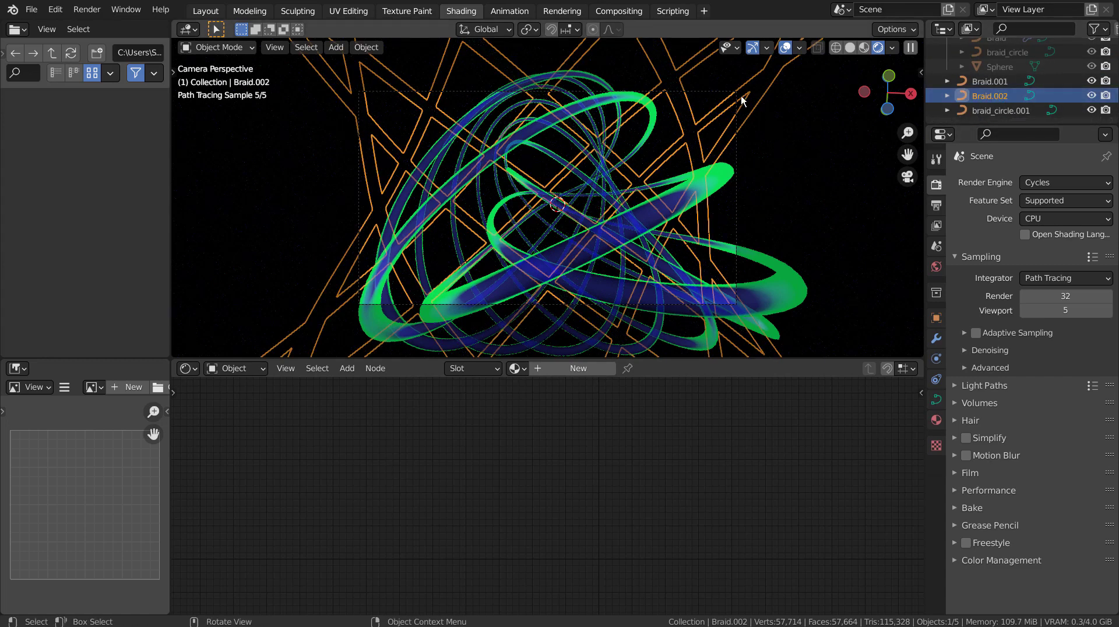
pyautogui.click(936, 419)
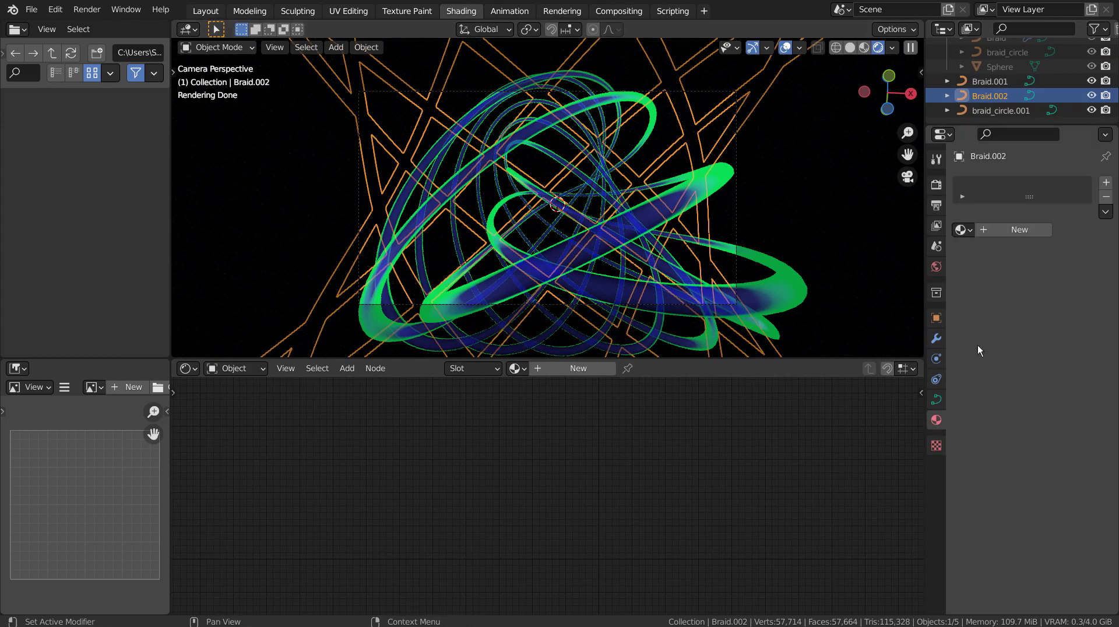
pyautogui.click(962, 230)
pyautogui.click(828, 262)
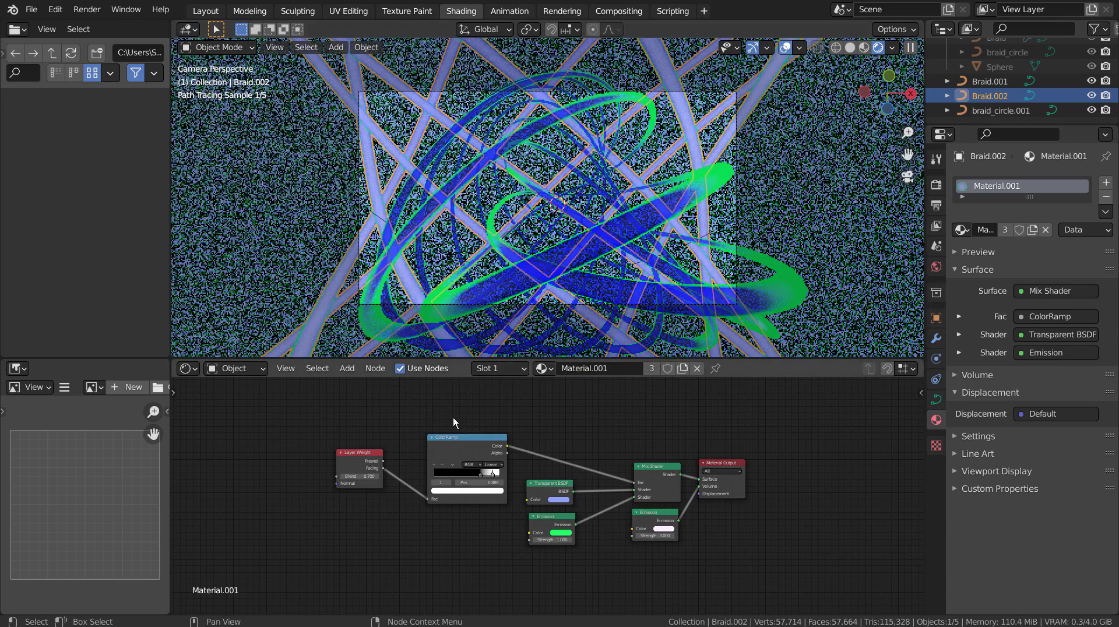
pyautogui.click(653, 368)
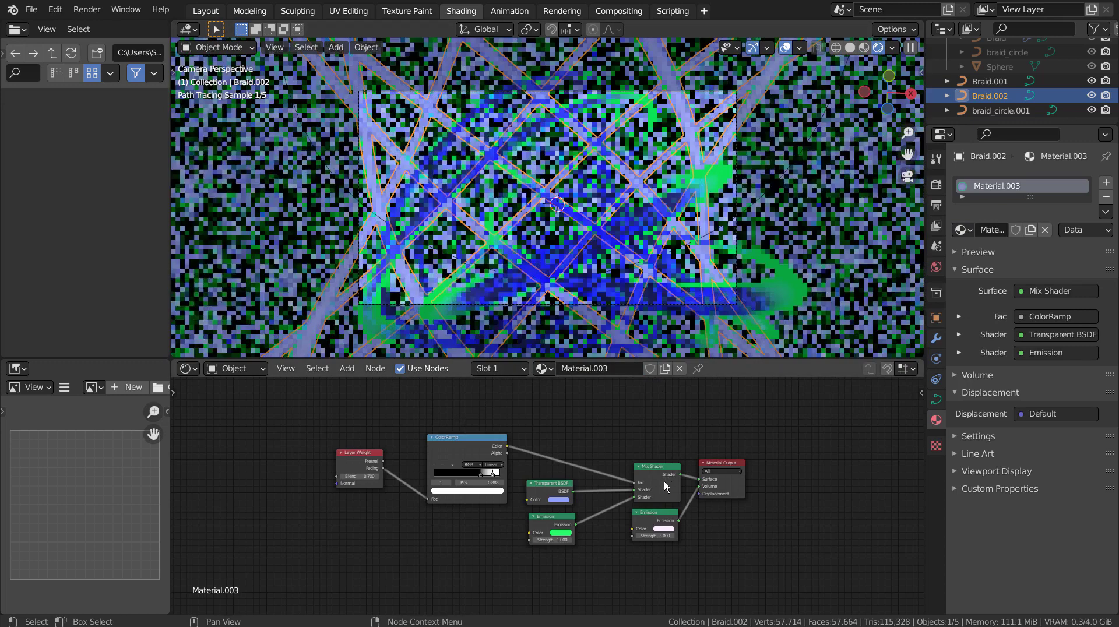
# Step: Change the Transparent BSDF colour of the outer braid's material to light orange
pyautogui.scroll(4, 610, 551)
pyautogui.scroll(1, 610, 551)
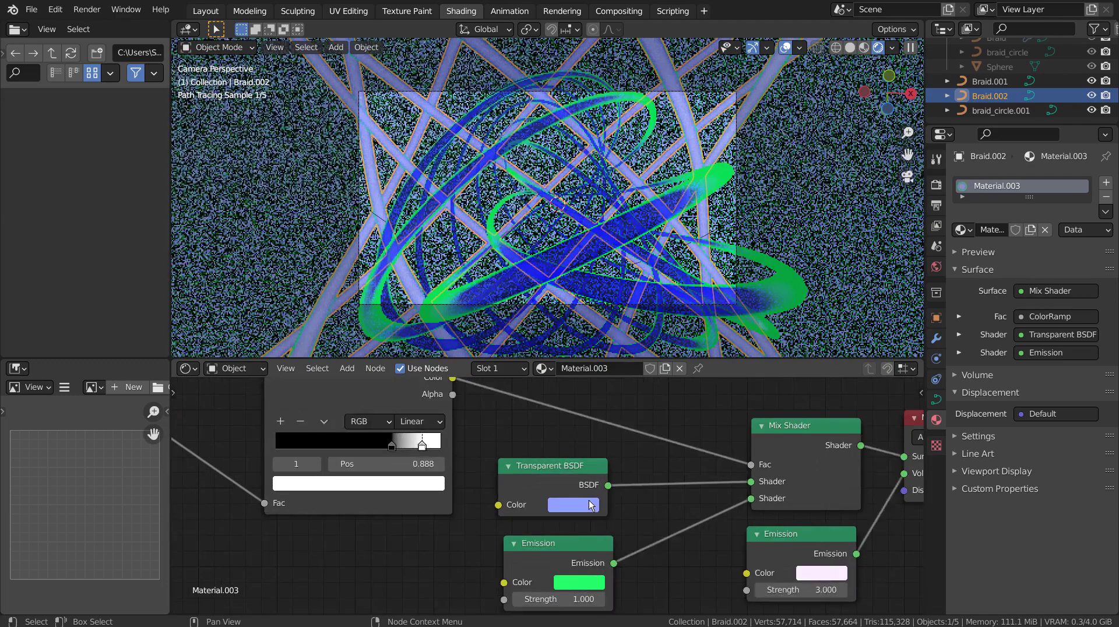
pyautogui.click(577, 505)
pyautogui.click(602, 368)
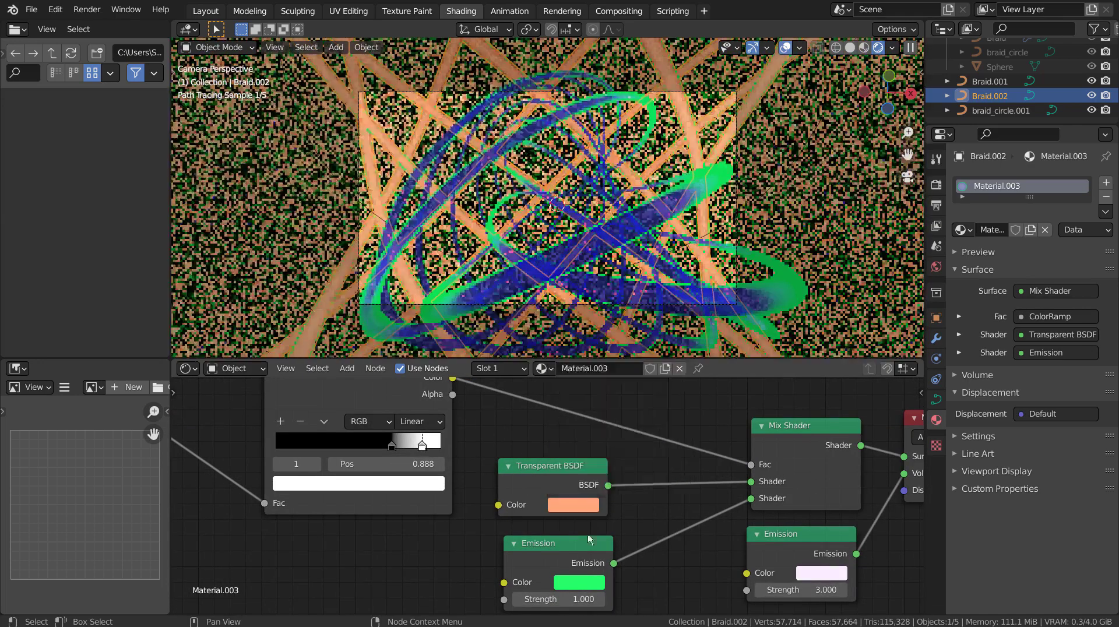
# Step: Try yellow and magenta hues for the surface Emission colour of the outer braid's material, settling on red
pyautogui.click(579, 585)
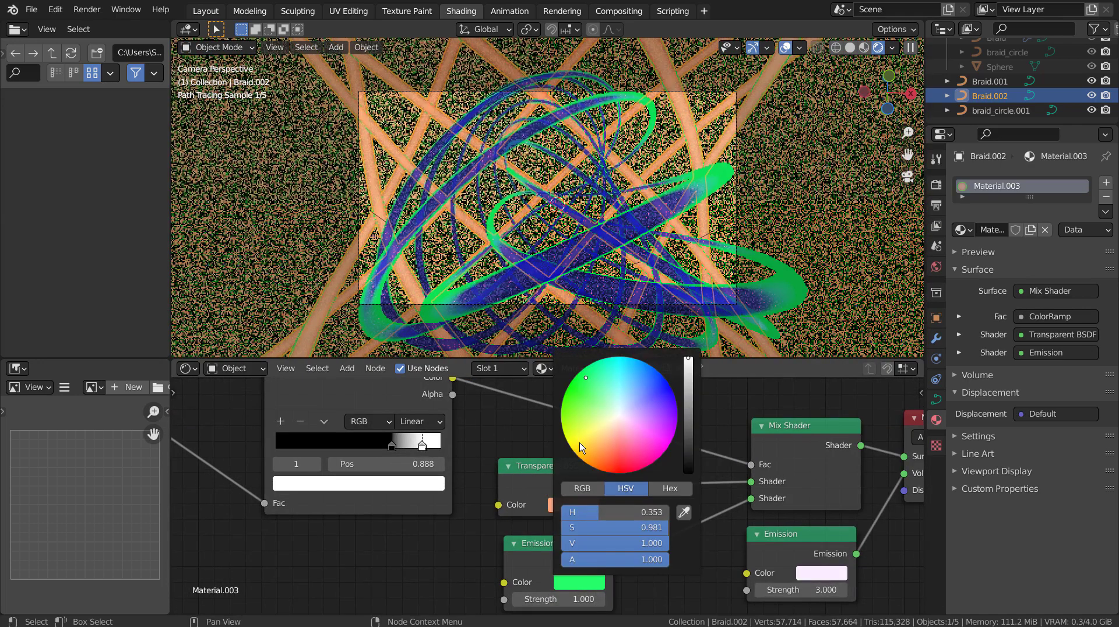
pyautogui.click(578, 442)
pyautogui.click(657, 432)
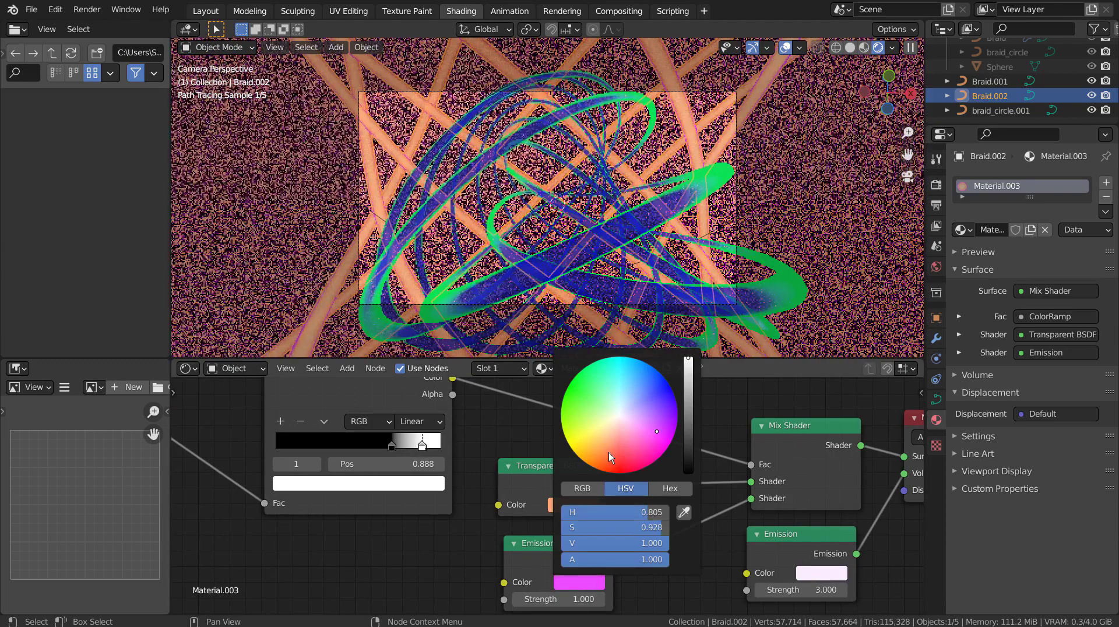
pyautogui.click(624, 463)
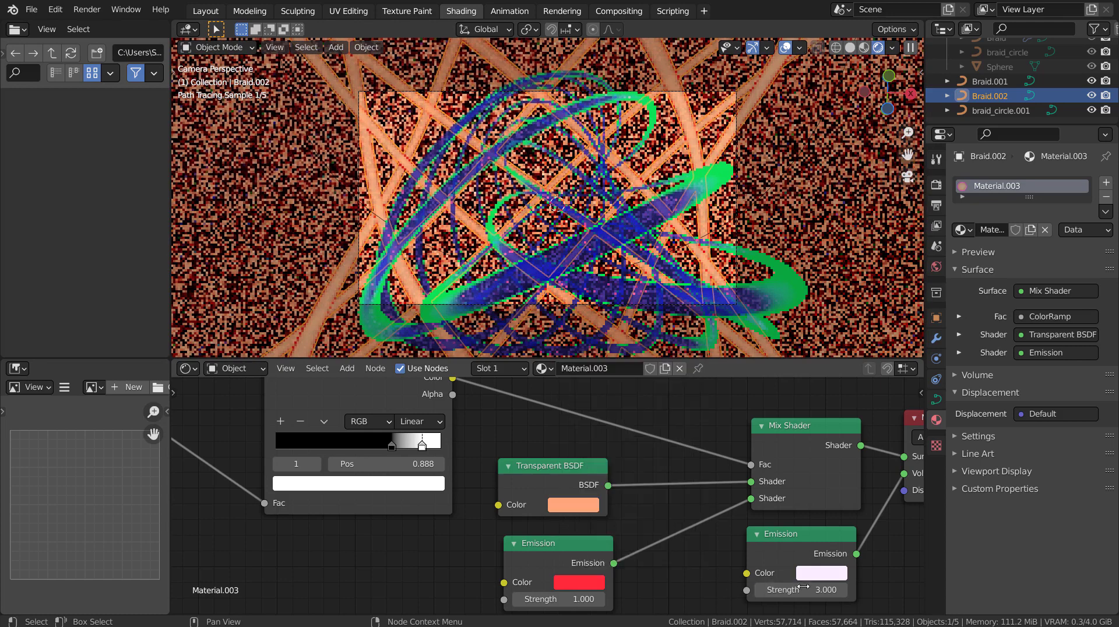
# Step: Set the strength of the Emission node feeding the outer braid's volume to 1
pyautogui.click(813, 588)
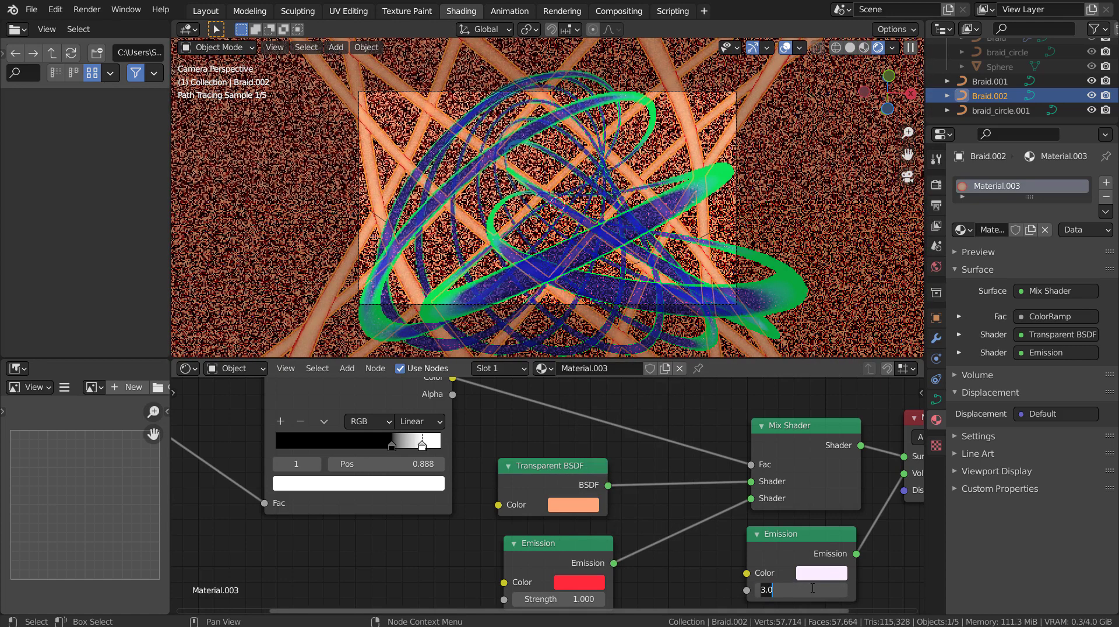
pyautogui.press('BackSpace')
pyautogui.press('BackSpace')
pyautogui.press('BackSpace')
pyautogui.write('1')
pyautogui.press('Return')
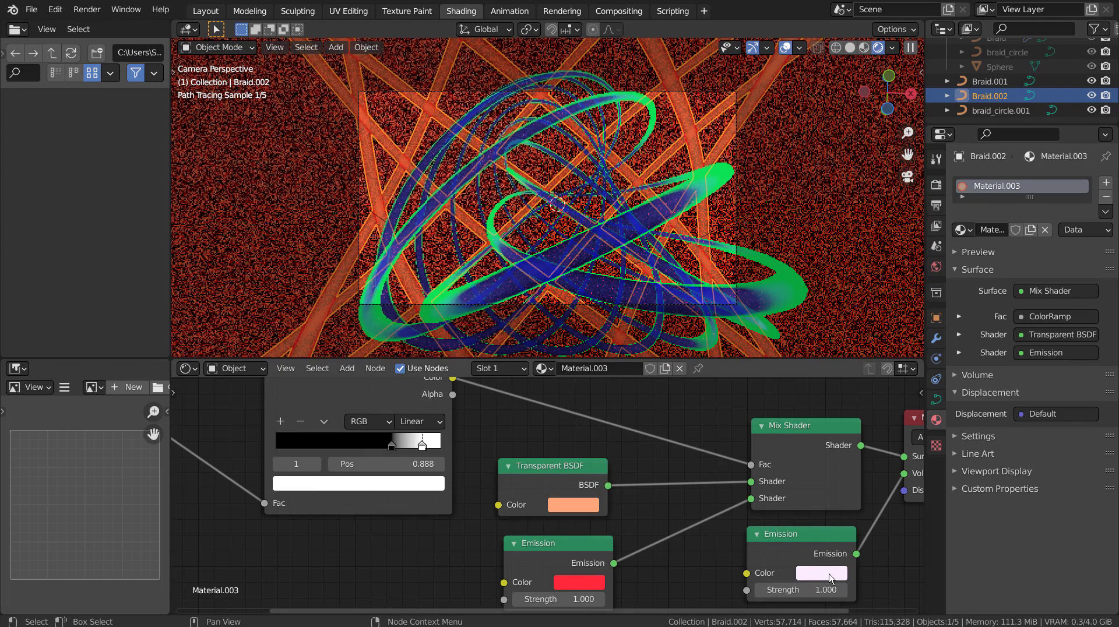
# Step: Recolour the outer braid's material with a mint green Transparent BSDF and a blue surface Emission
pyautogui.click(578, 511)
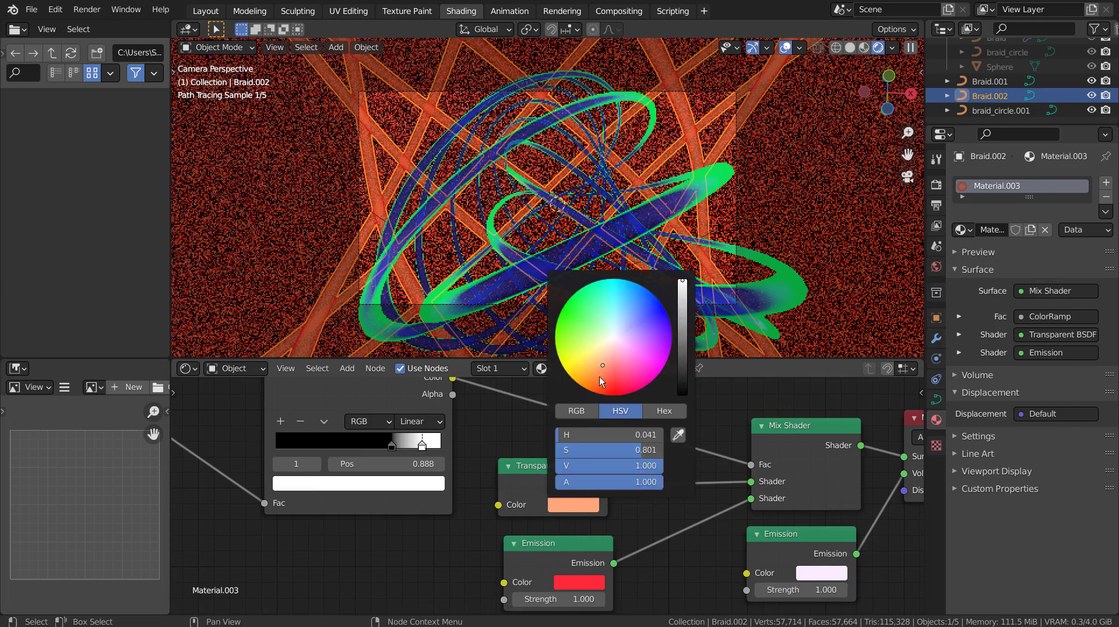
pyautogui.click(597, 314)
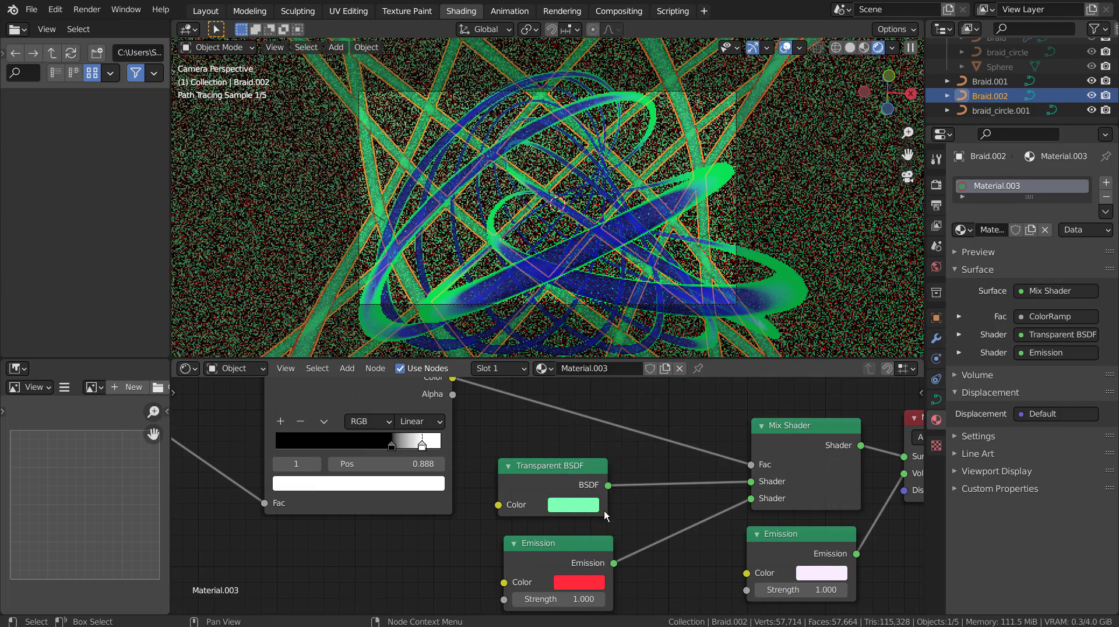
pyautogui.click(582, 583)
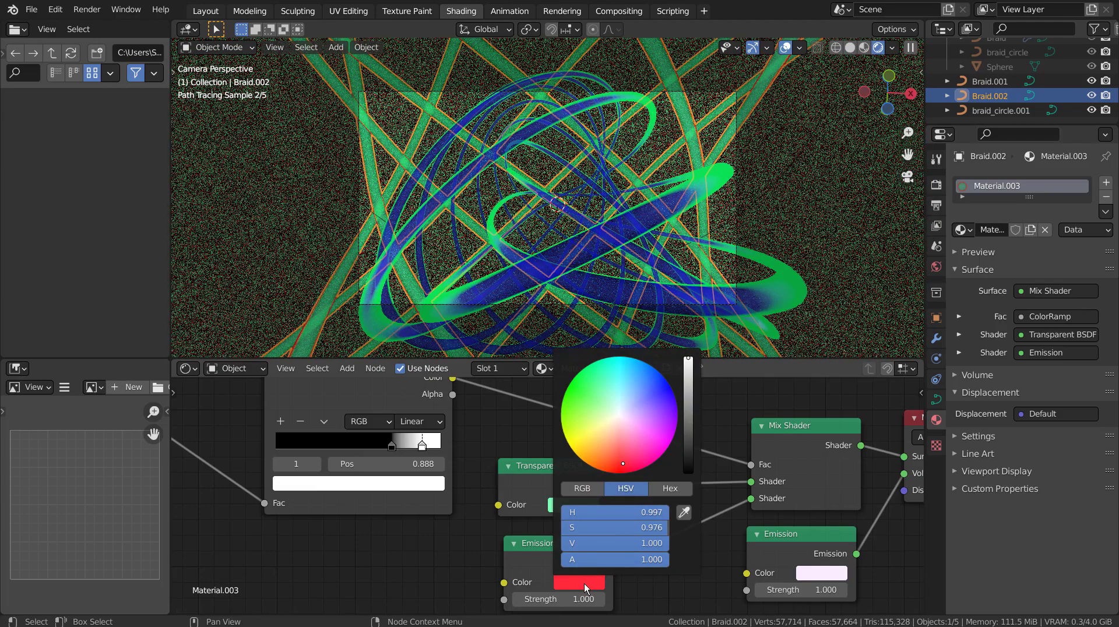
pyautogui.click(591, 584)
pyautogui.click(591, 584)
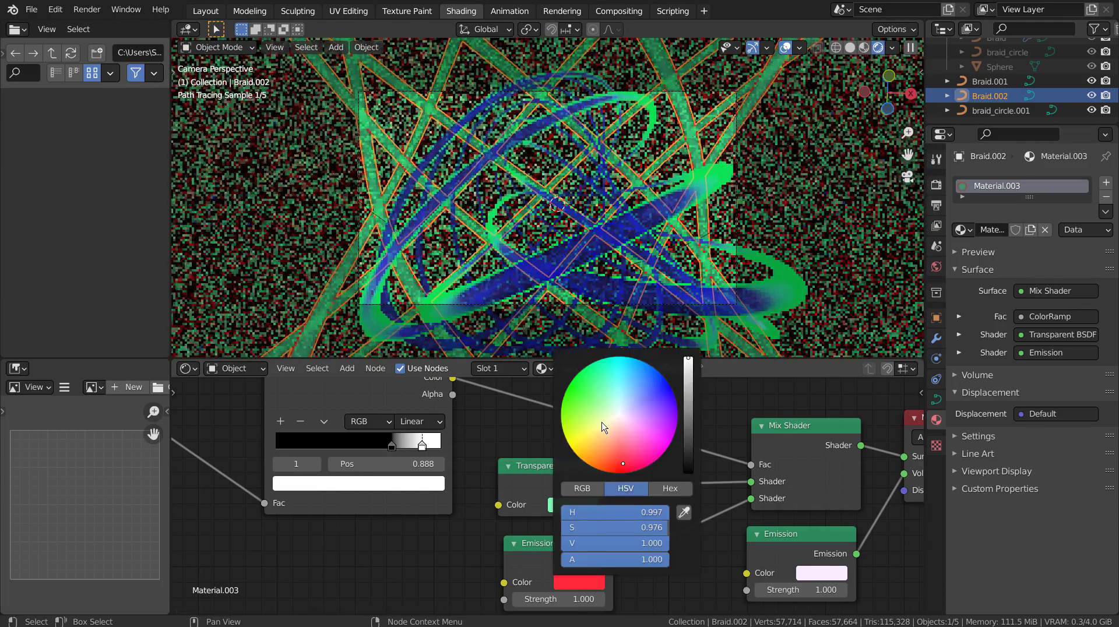
pyautogui.click(646, 384)
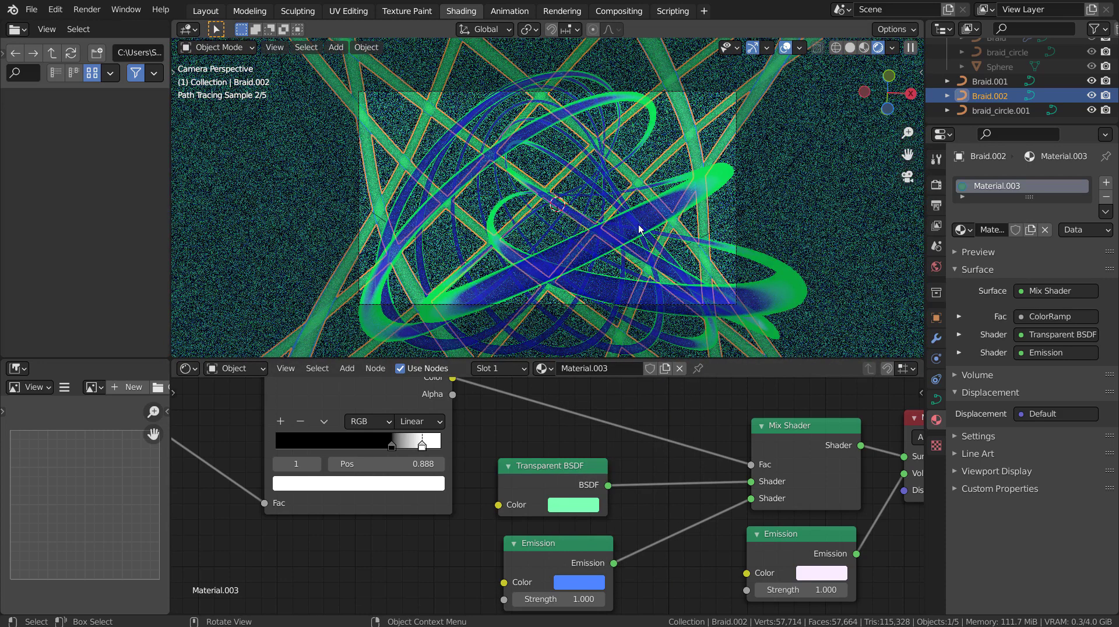
# Step: Add a plain axes empty at the scene's centre
pyautogui.click(765, 175)
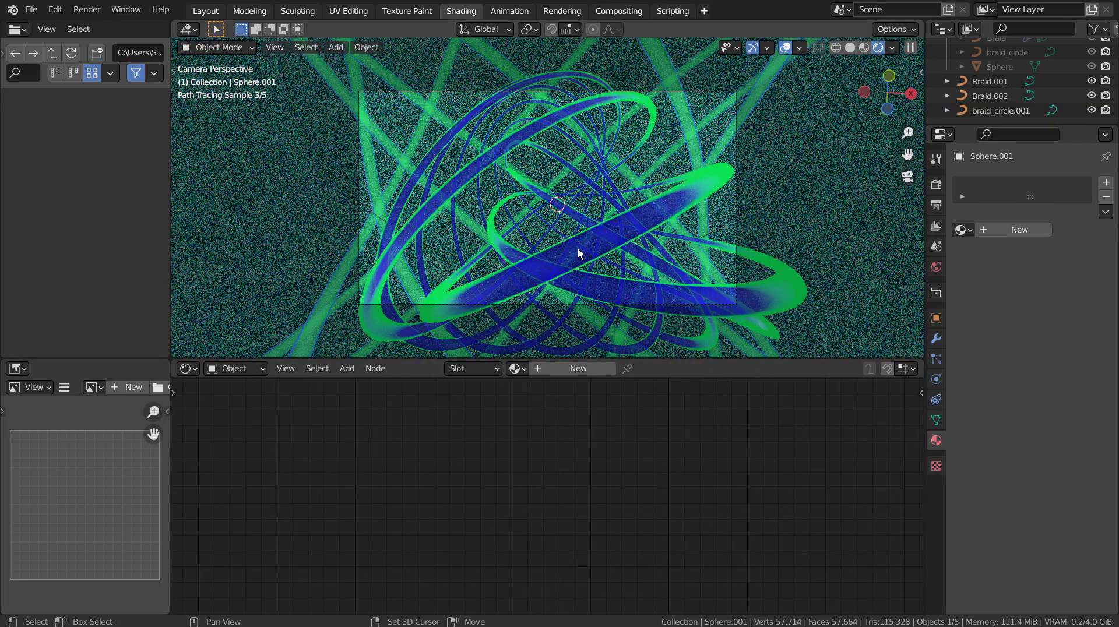
pyautogui.hotkey('shift', 'a')
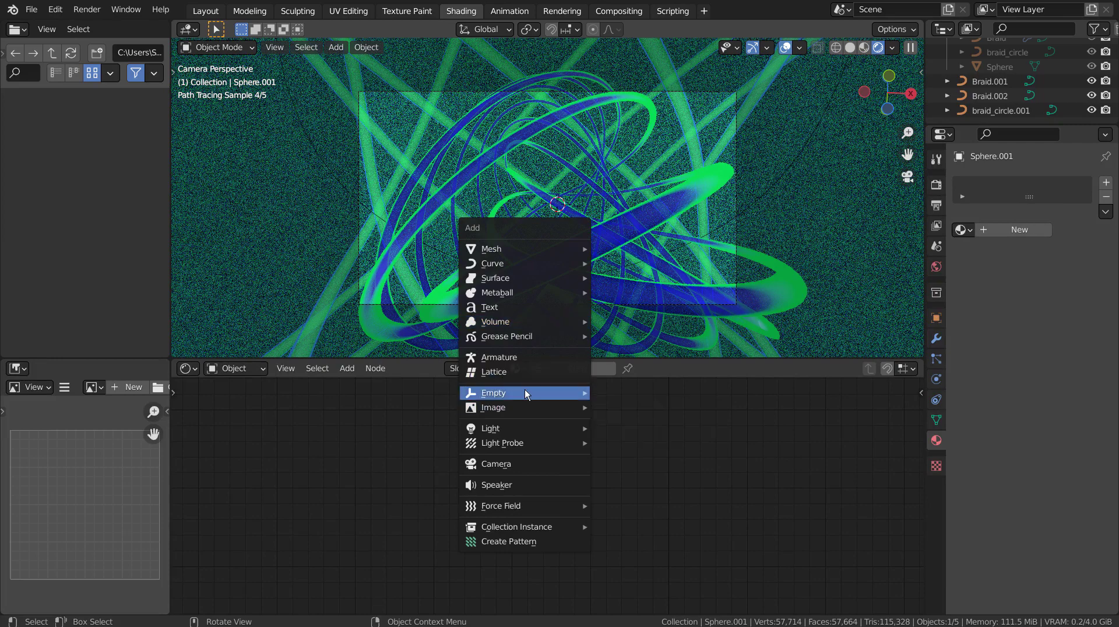
pyautogui.moveTo(525, 392)
pyautogui.click(631, 393)
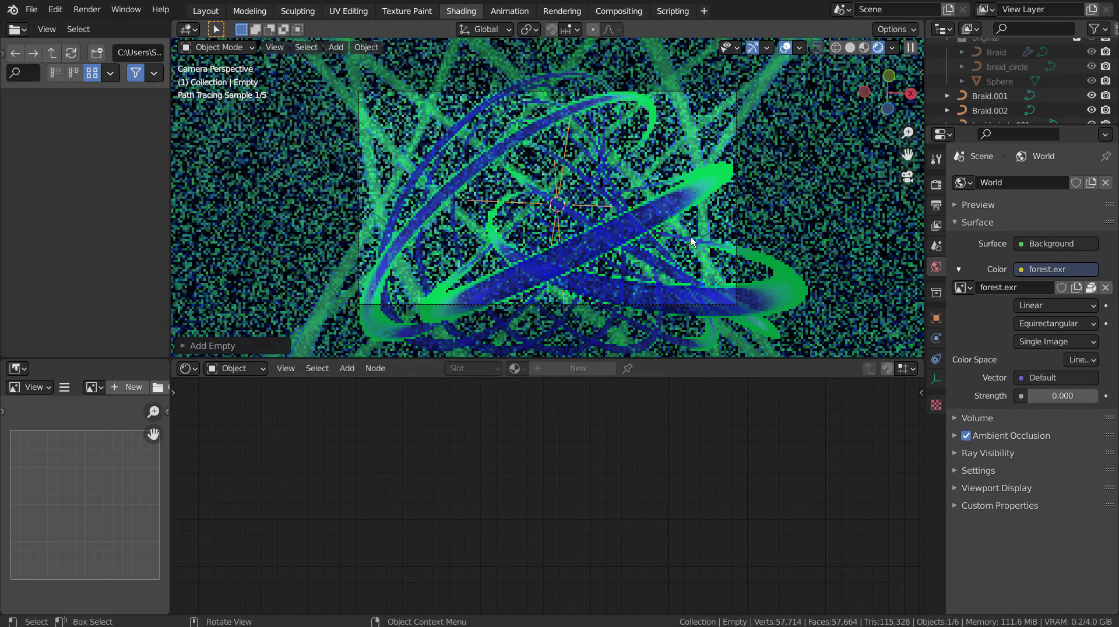
# Step: Switch the viewport to wireframe shading, leave the camera view and select the empty inside the inner braid
pyautogui.click(839, 54)
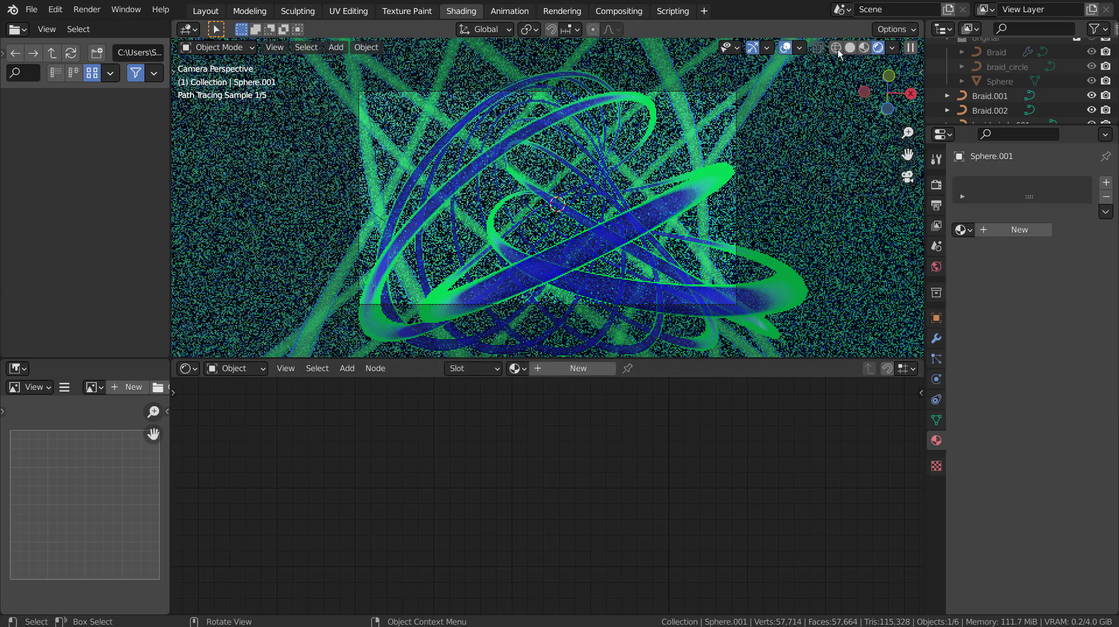
pyautogui.click(837, 49)
pyautogui.moveTo(777, 192)
pyautogui.mouseDown(button='middle')
pyautogui.moveTo(744, 233)
pyautogui.moveTo(645, 258)
pyautogui.moveTo(643, 275)
pyautogui.moveTo(624, 281)
pyautogui.mouseUp(button='middle')
pyautogui.scroll(-5, 720, 239)
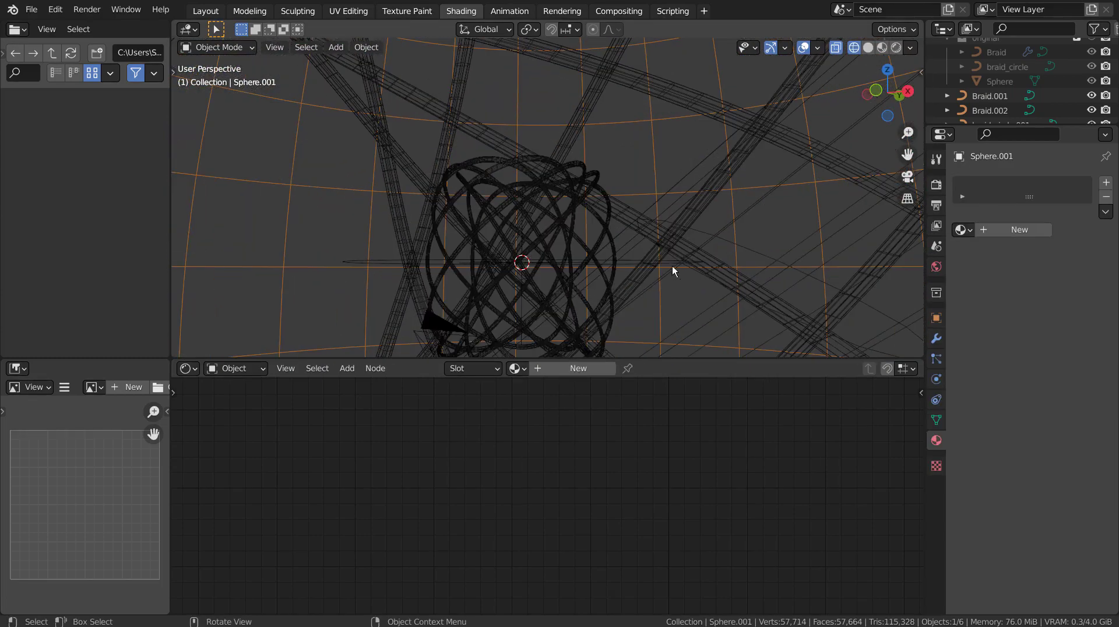
pyautogui.scroll(4, 986, 102)
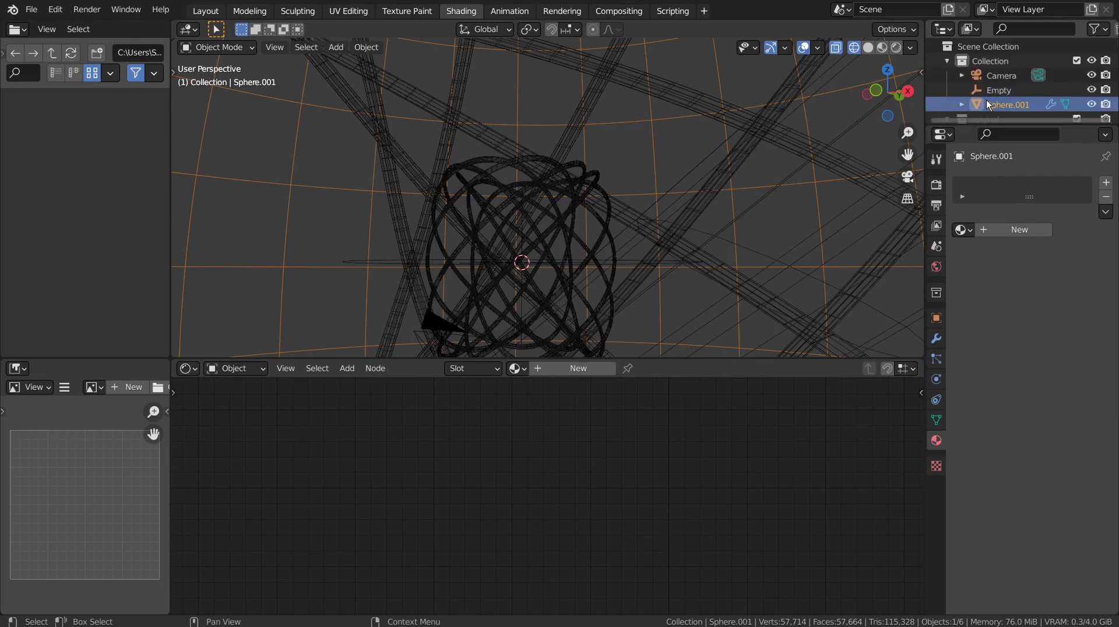
pyautogui.click(994, 90)
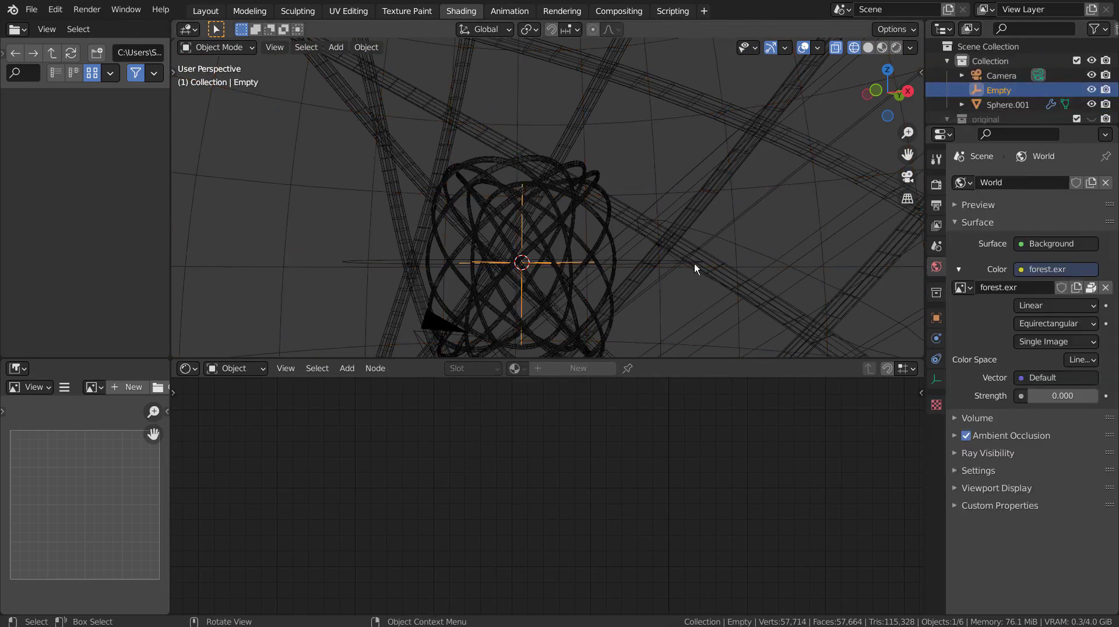
# Step: Move the empty about 1.07 m from the scene's centre towards the camera
pyautogui.click(1006, 76)
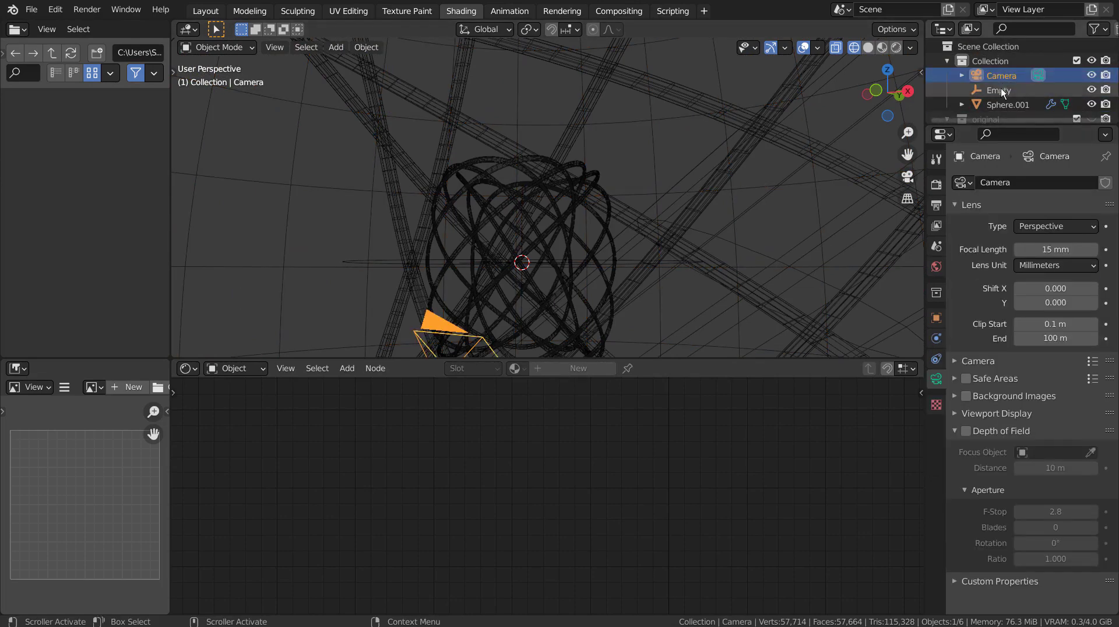
pyautogui.click(1000, 90)
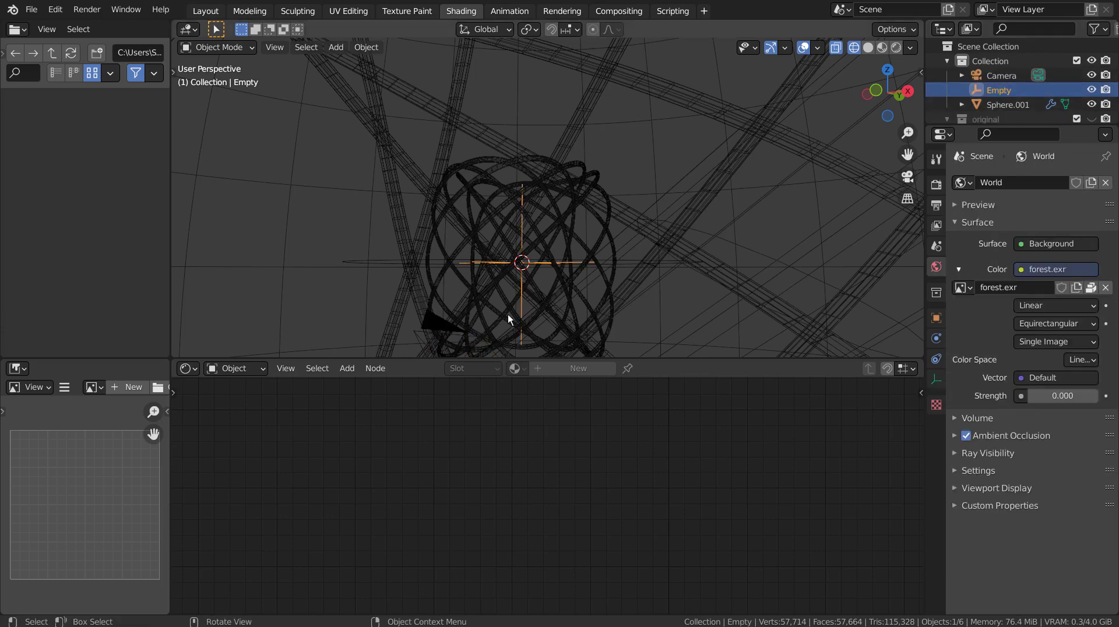
pyautogui.moveTo(475, 333); pyautogui.dragTo(733, 267, button='middle')
pyautogui.press('a')
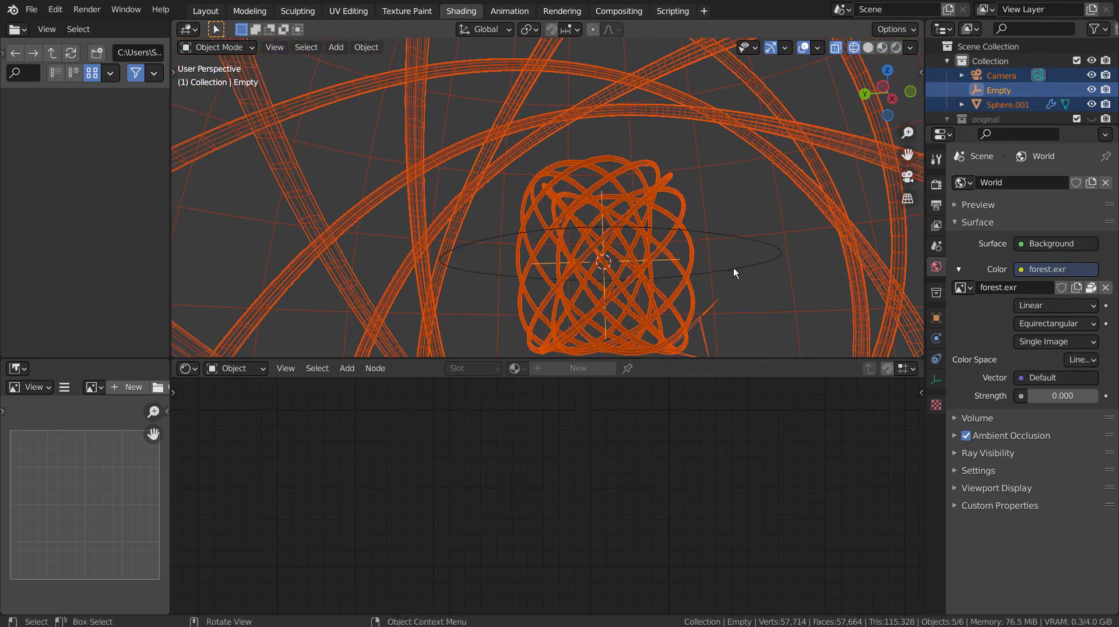
pyautogui.click(999, 90)
pyautogui.press('g')
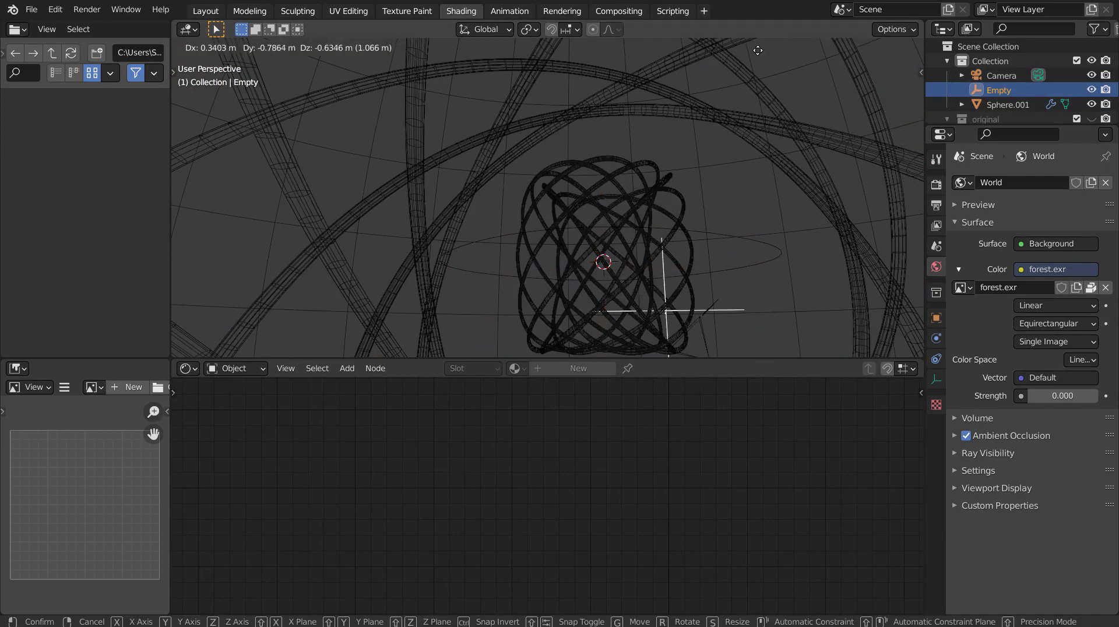
pyautogui.click(757, 53)
# Step: Reposition the empty near the middle of the frame in the camera view
pyautogui.moveTo(776, 120); pyautogui.dragTo(774, 117, button='middle')
pyautogui.press('KP_0')
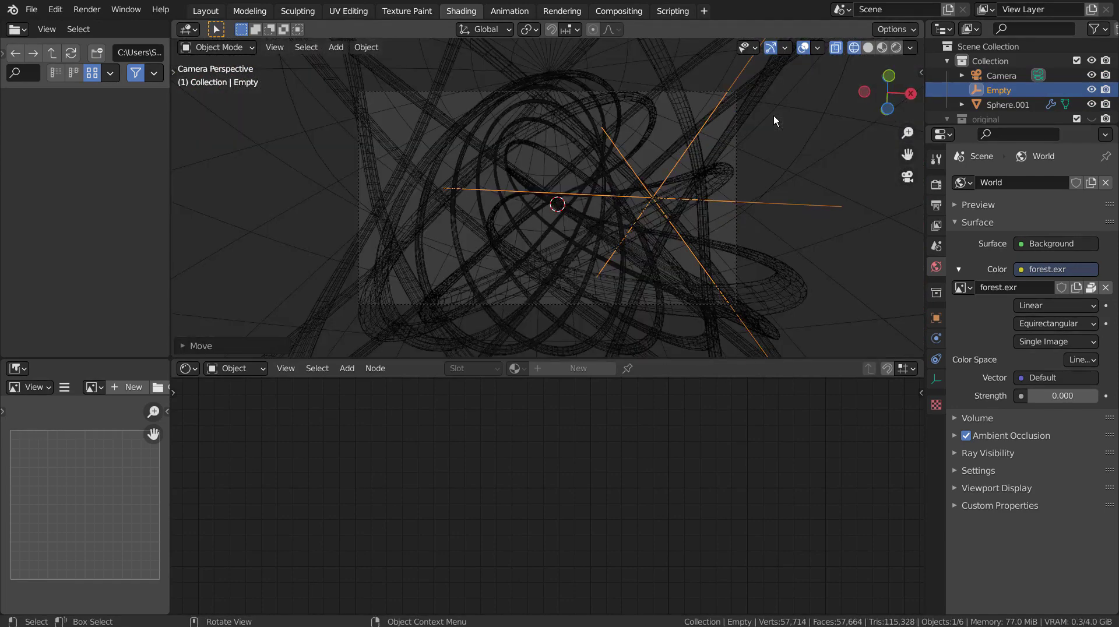
pyautogui.press('g')
pyautogui.click(645, 176)
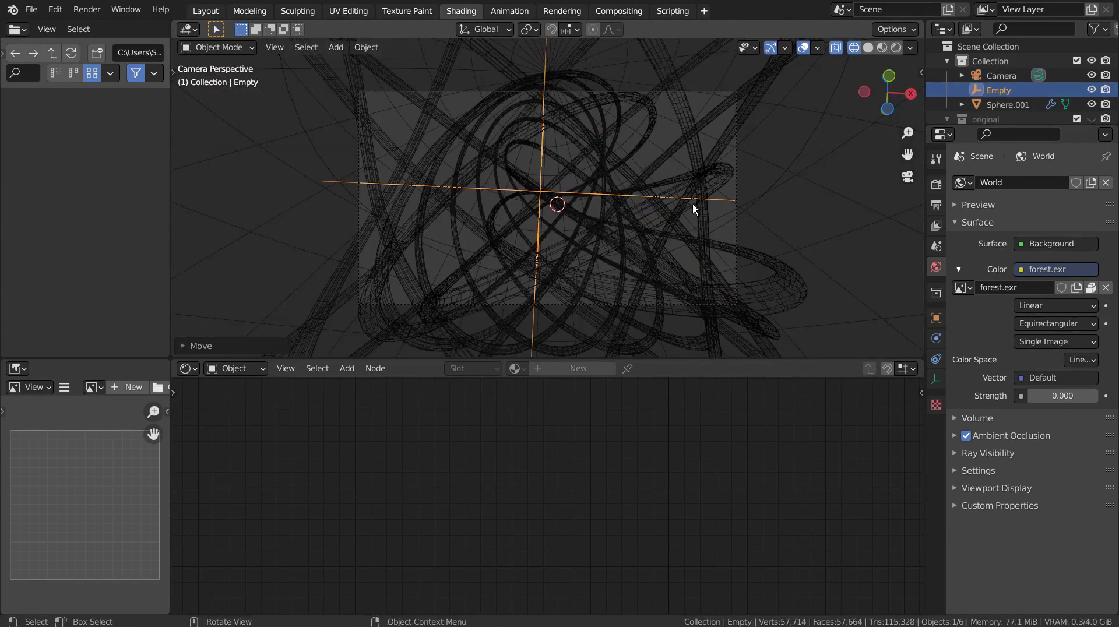
# Step: Enable depth of field on the camera with the empty as its focus object
pyautogui.moveTo(693, 204); pyautogui.dragTo(538, 305, button='middle')
pyautogui.scroll(-7, 625, 274)
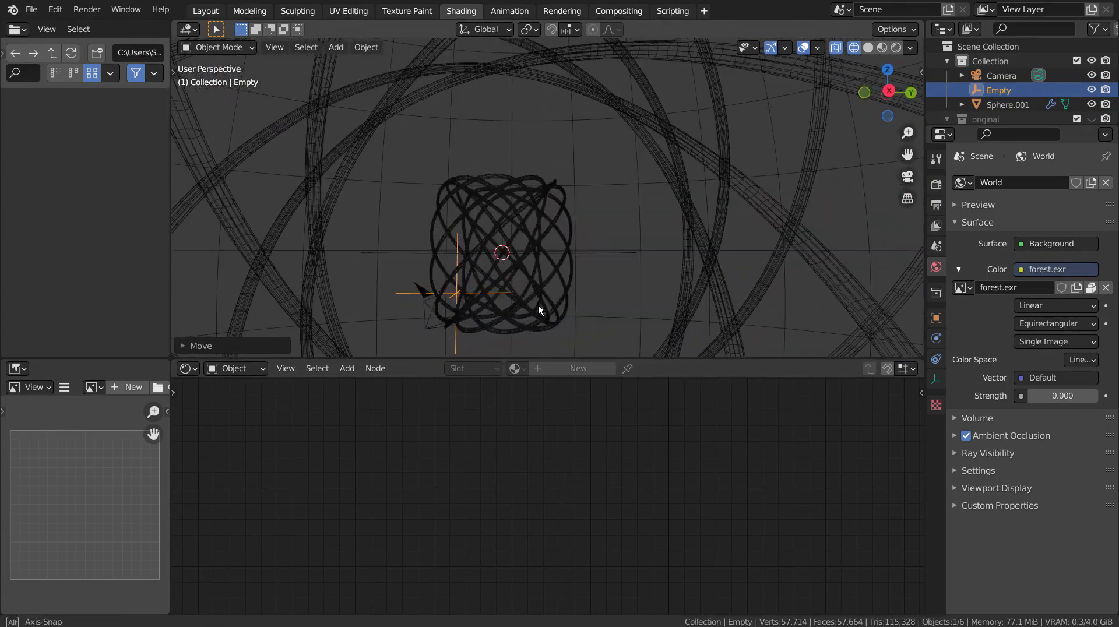
pyautogui.click(1002, 76)
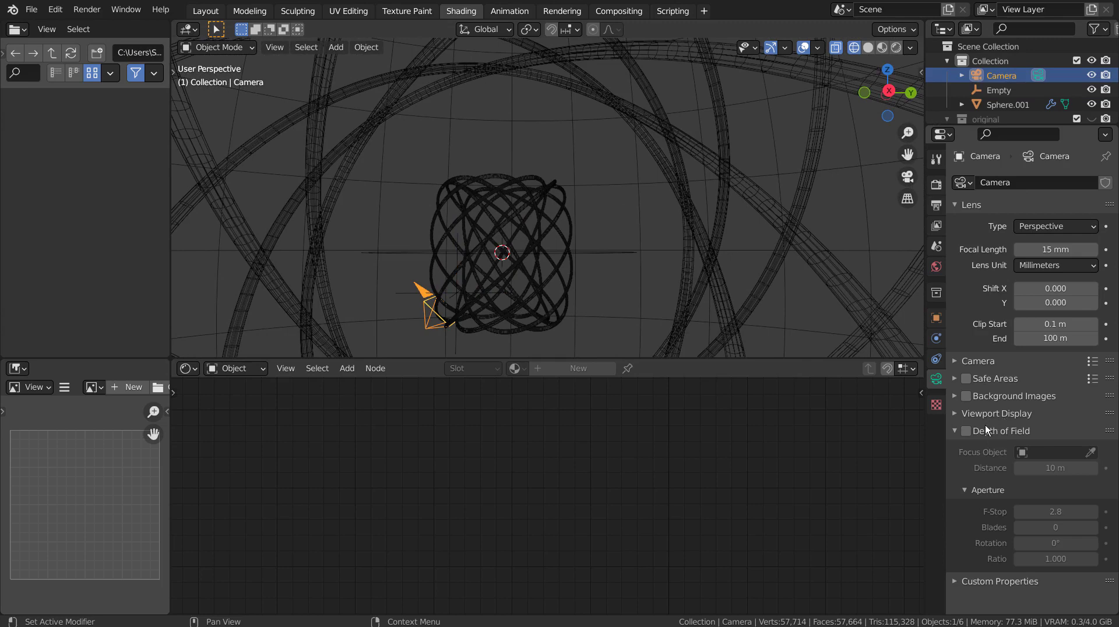
pyautogui.click(966, 432)
pyautogui.click(1021, 451)
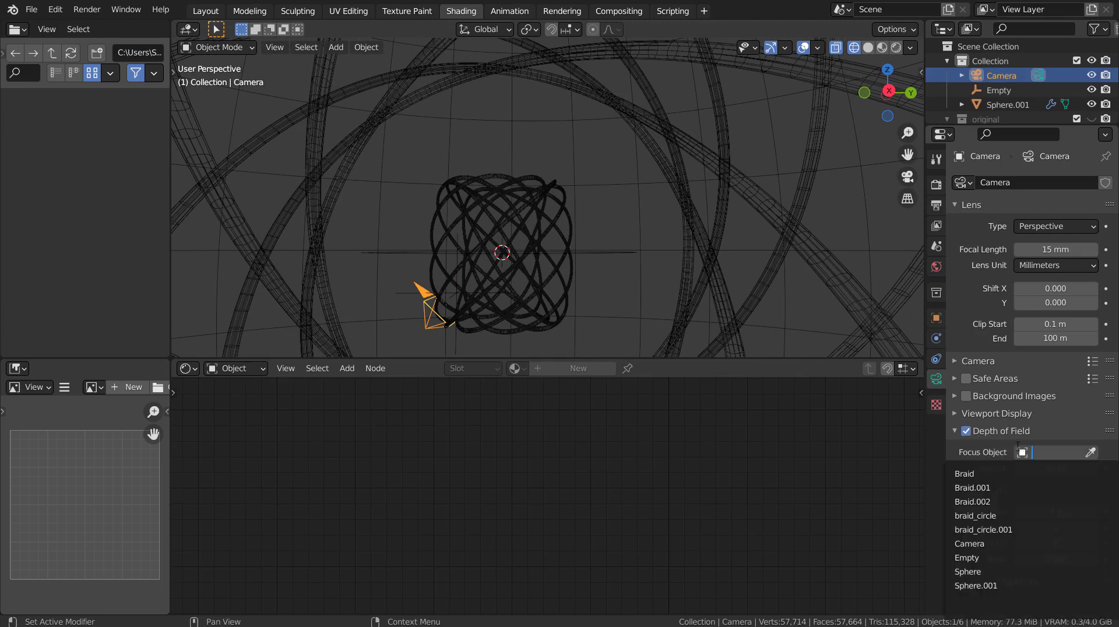
pyautogui.click(998, 558)
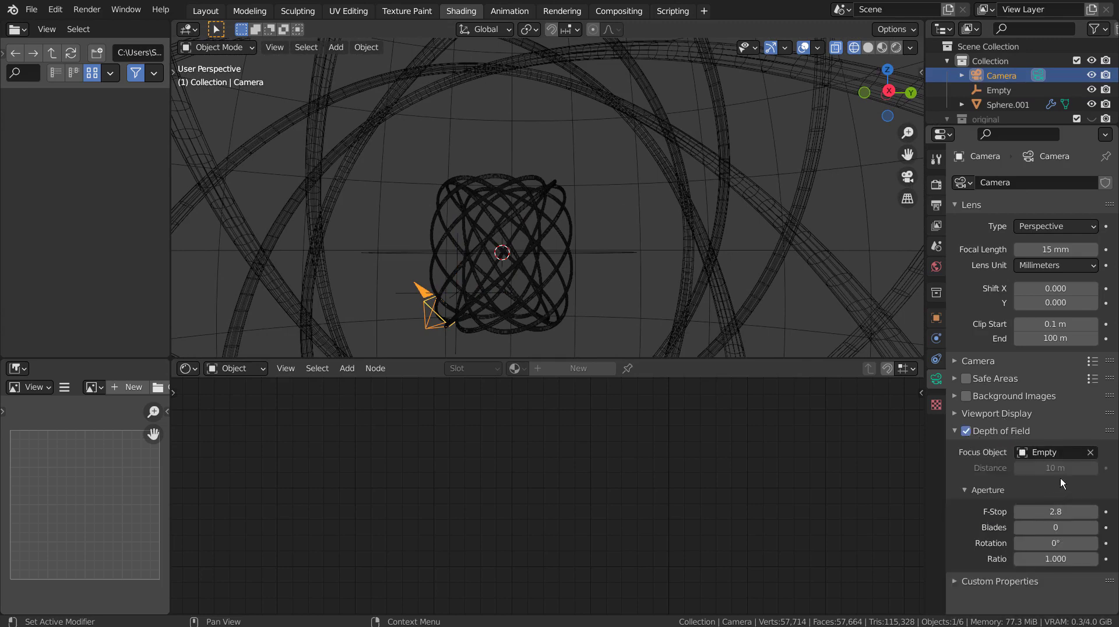
# Step: Set the camera's aperture to f-stop 0.4 and preview the camera view in rendered shading
pyautogui.click(1056, 512)
pyautogui.write('0.4')
pyautogui.press('Return')
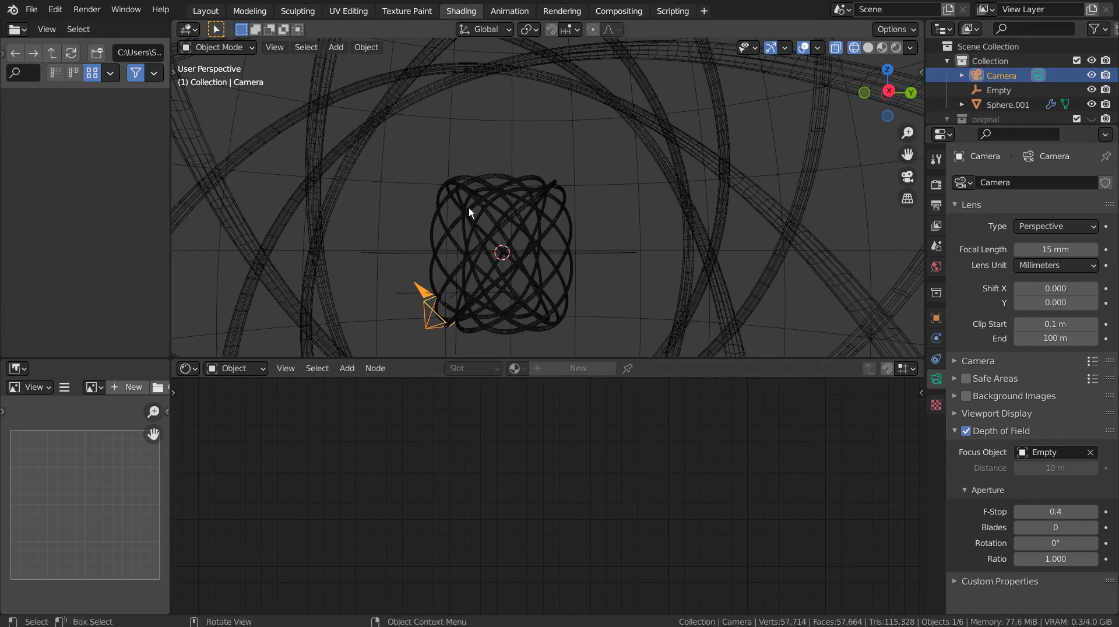
pyautogui.press('KP_0')
pyautogui.click(896, 47)
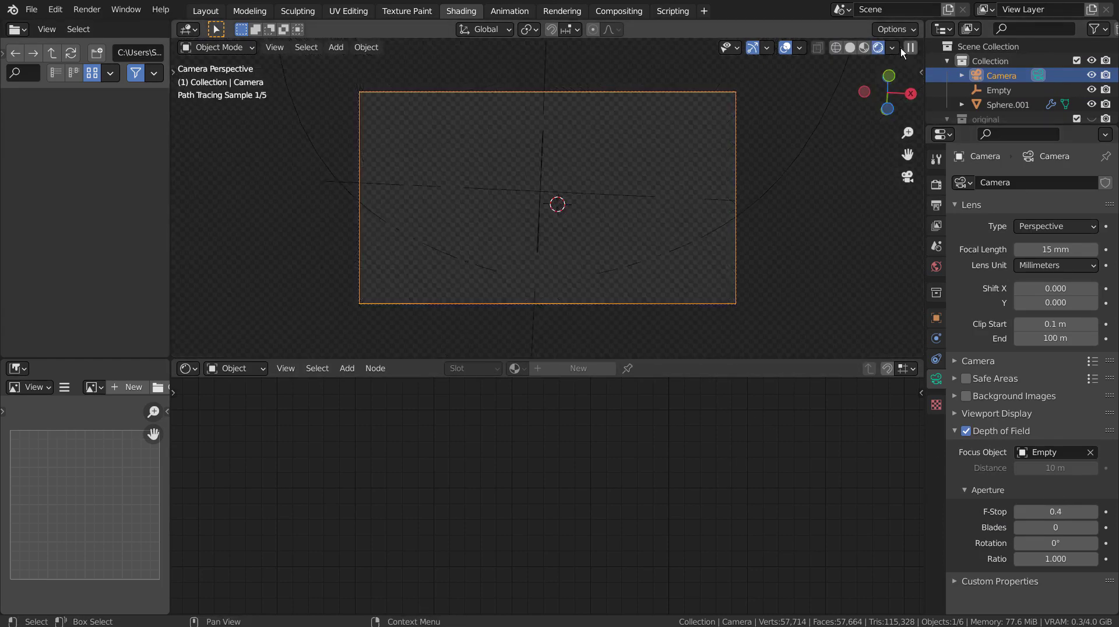
pyautogui.scroll(2, 841, 176)
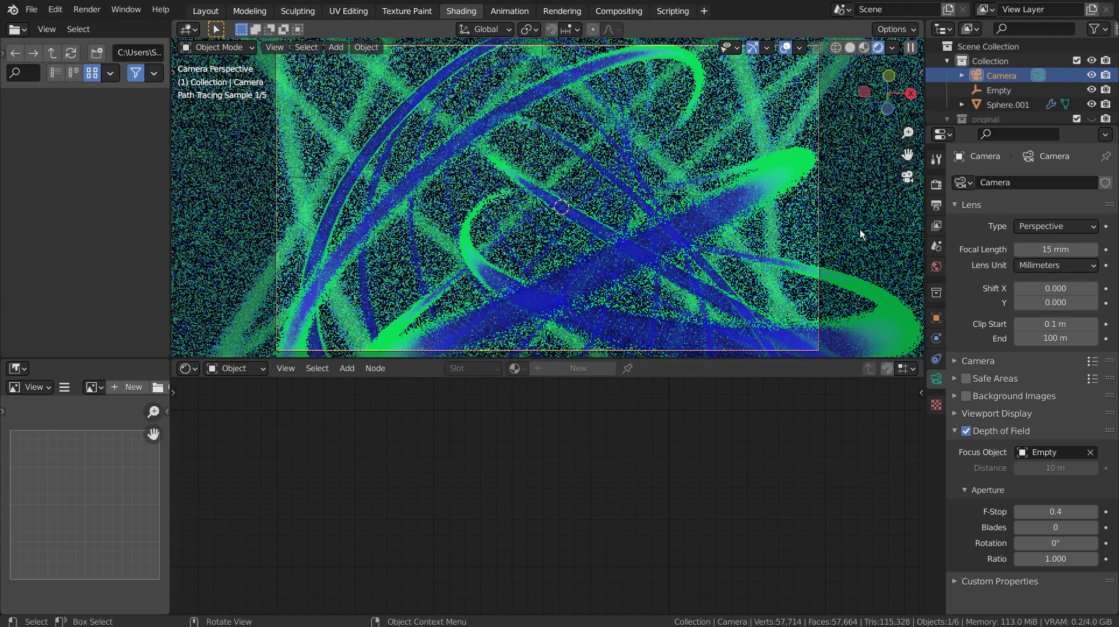
# Step: Try an f-stop of 0.9 on the camera and set it back to 0.4
pyautogui.click(1066, 517)
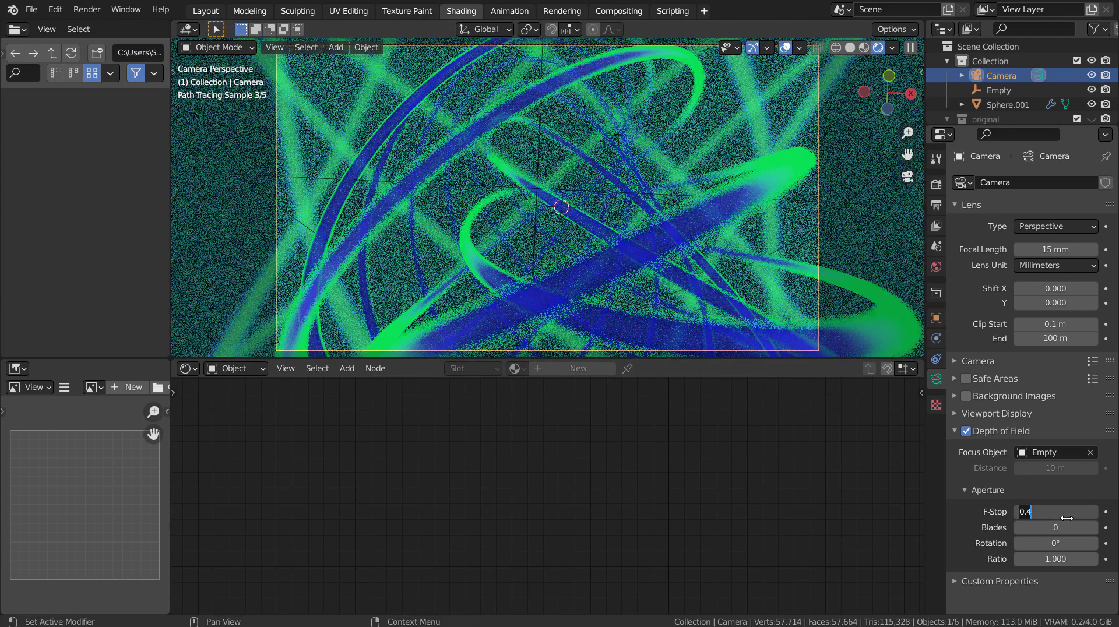
pyautogui.press('BackSpace')
pyautogui.write('0.9')
pyautogui.press('Return')
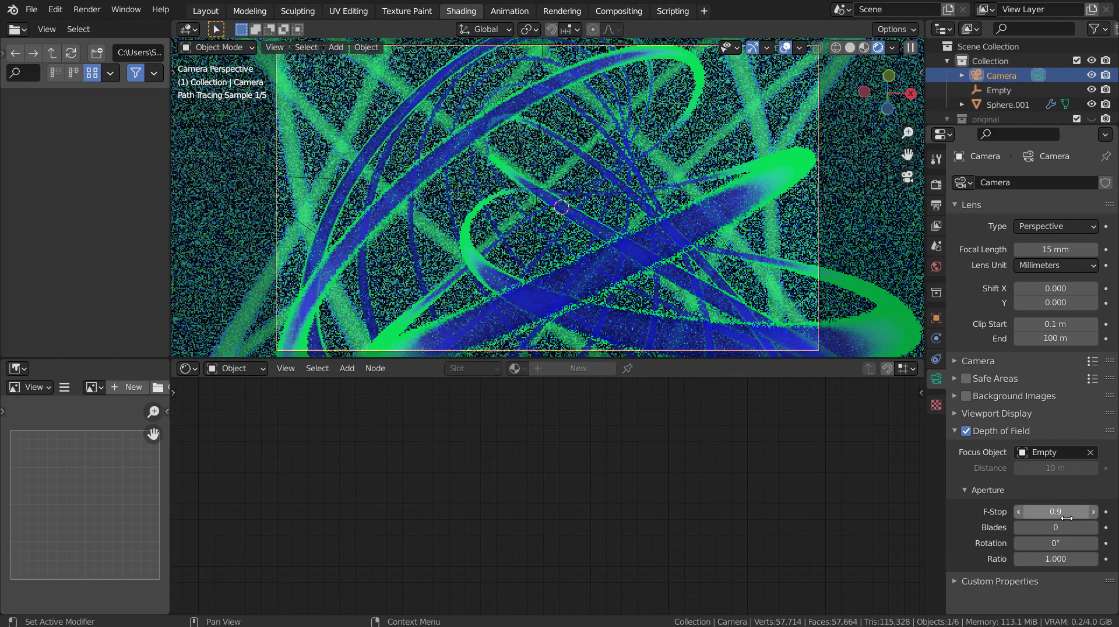
pyautogui.click(1067, 517)
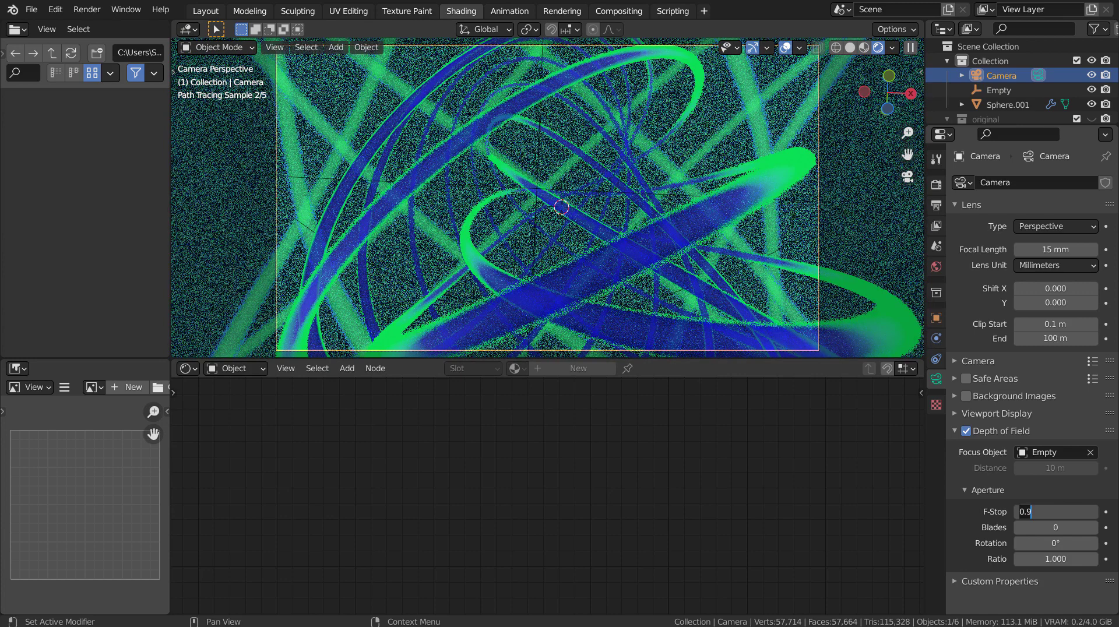
pyautogui.write('0.4')
pyautogui.press('Return')
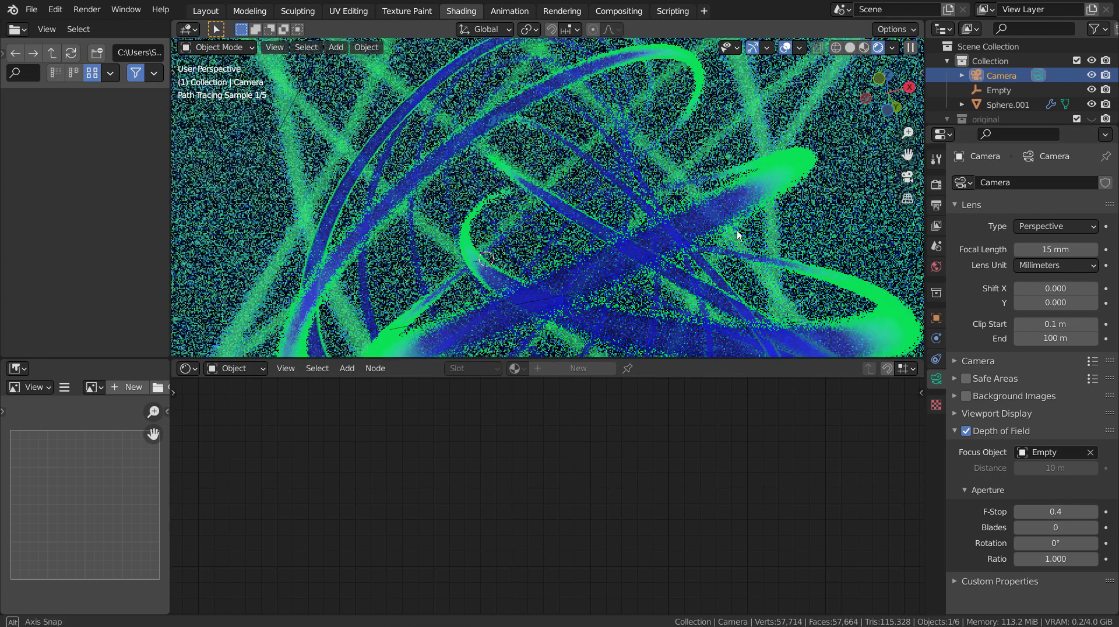
# Step: Move the empty back close to the inner braid's centre using solid shading and preview the new focus in the rendered camera view
pyautogui.moveTo(888, 94); pyautogui.dragTo(855, 51)
pyautogui.click(852, 50)
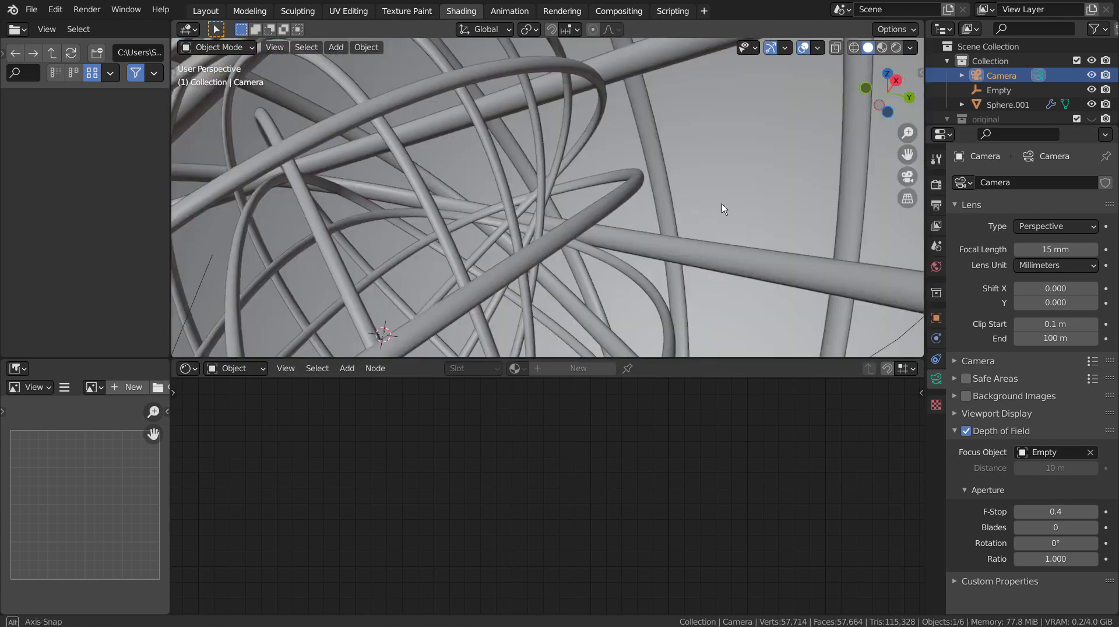
pyautogui.moveTo(721, 204); pyautogui.dragTo(637, 245, button='middle')
pyautogui.scroll(-5, 662, 223)
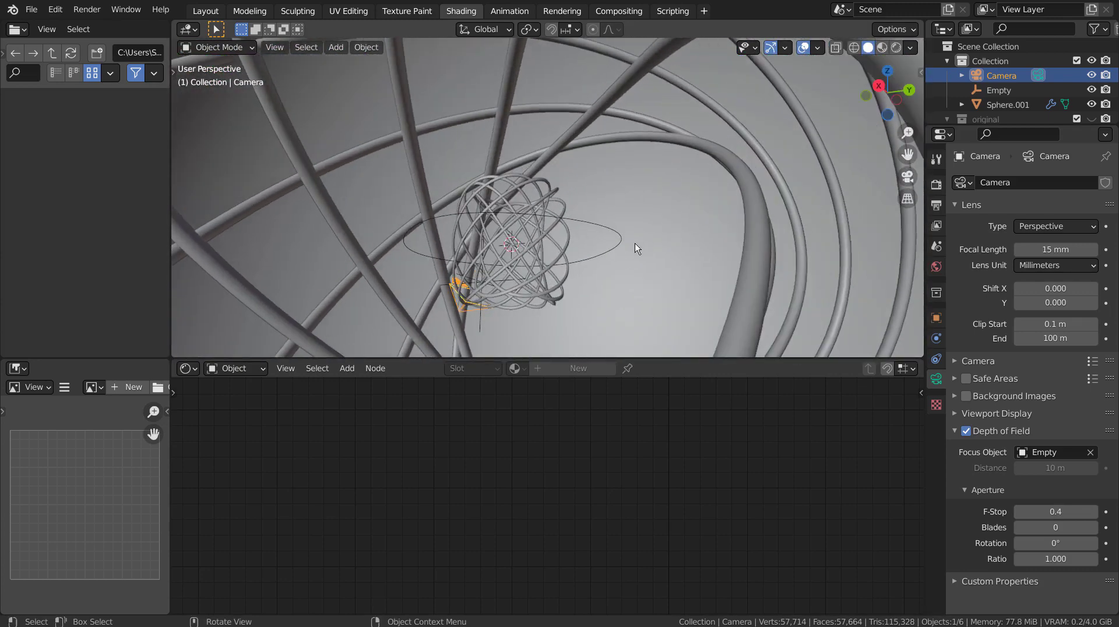
pyautogui.click(478, 327)
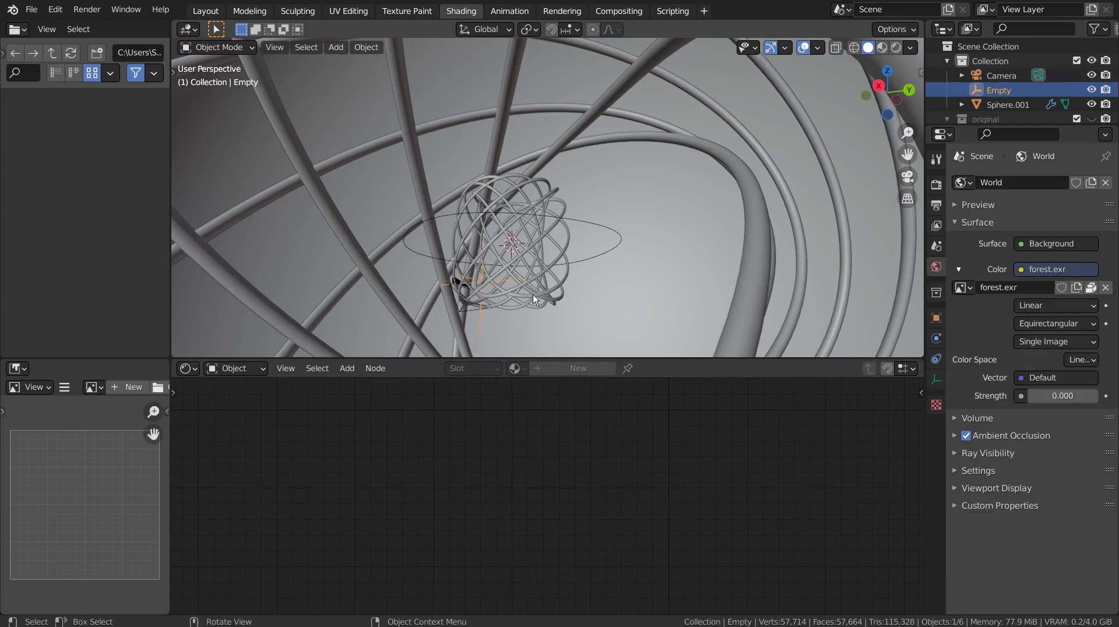
pyautogui.moveTo(533, 295); pyautogui.dragTo(893, 307, button='middle')
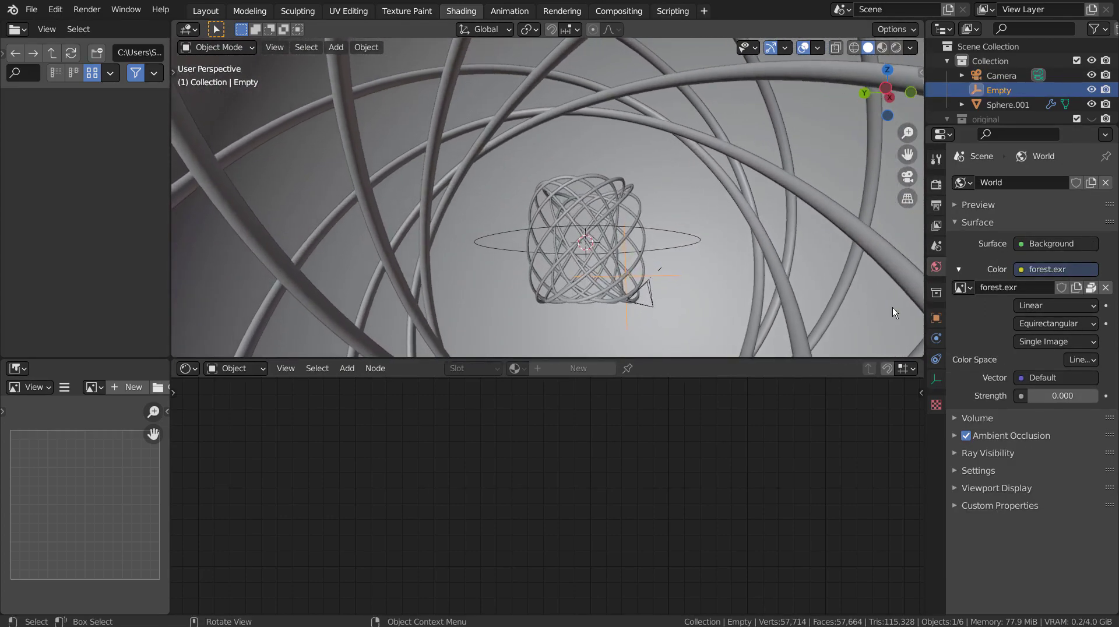
pyautogui.press('g')
pyautogui.click(799, 254)
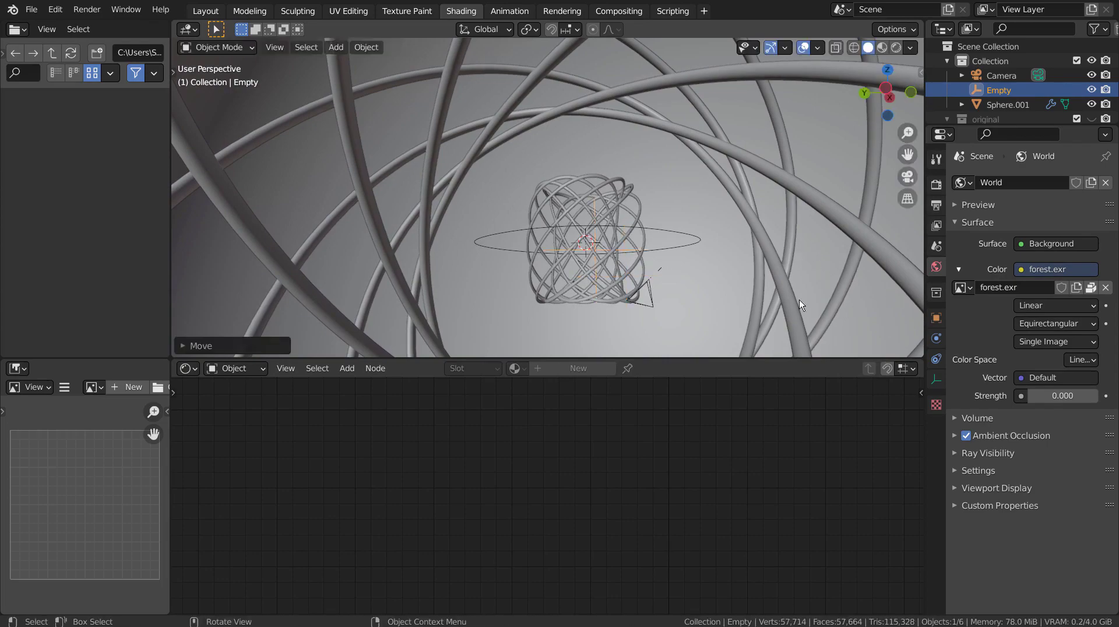
pyautogui.press('KP_0')
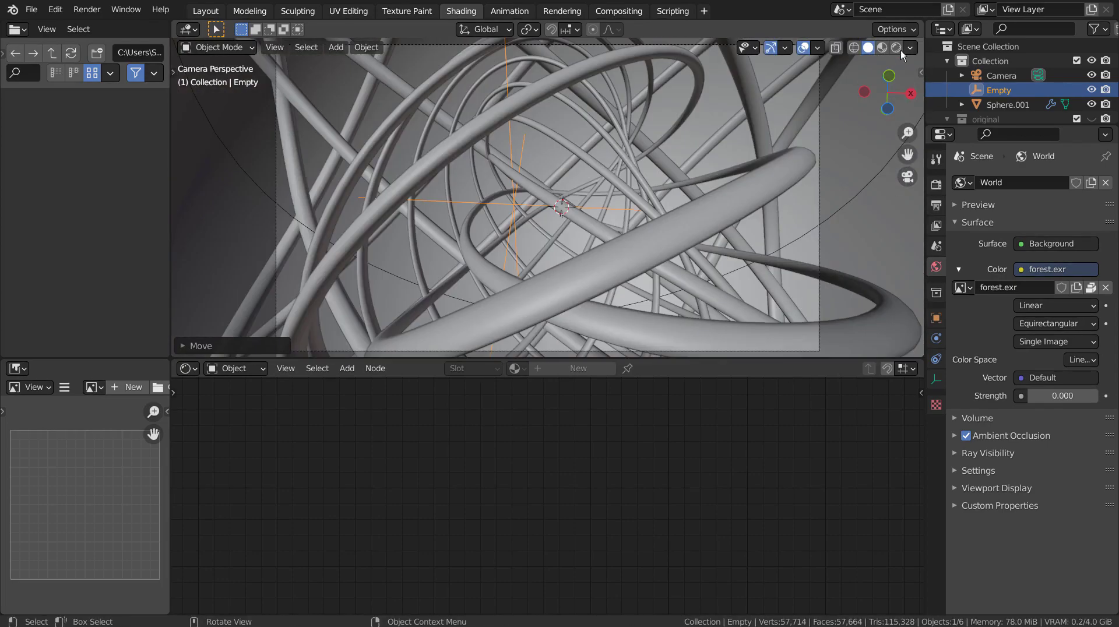
pyautogui.click(897, 48)
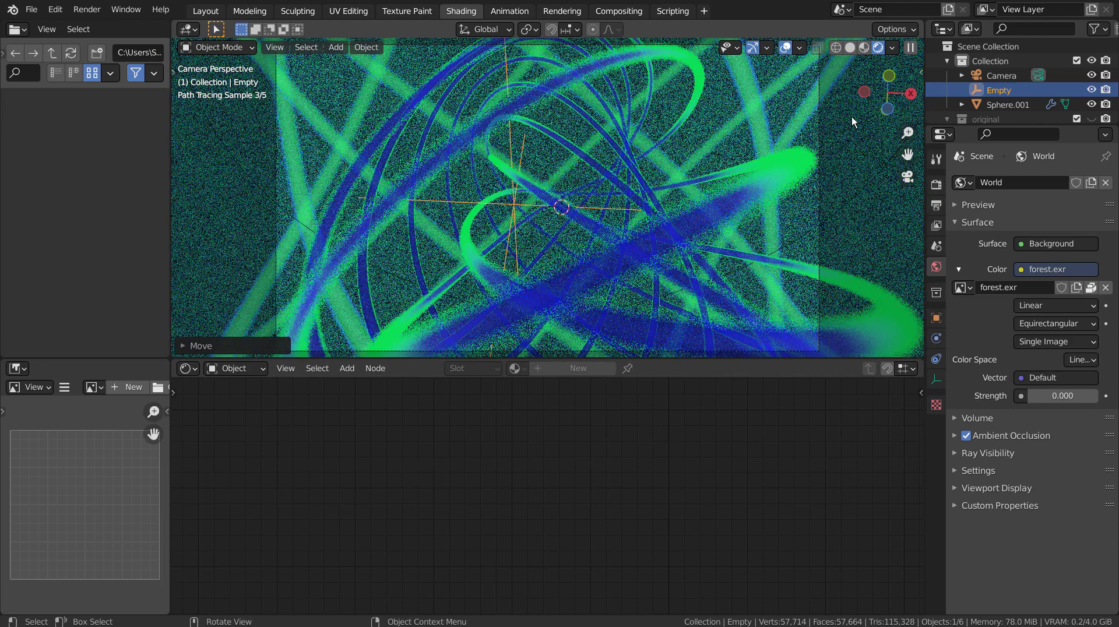
# Step: Recolour the inner braid's material with a red Transparent BSDF and a yellow surface Emission
pyautogui.click(749, 191)
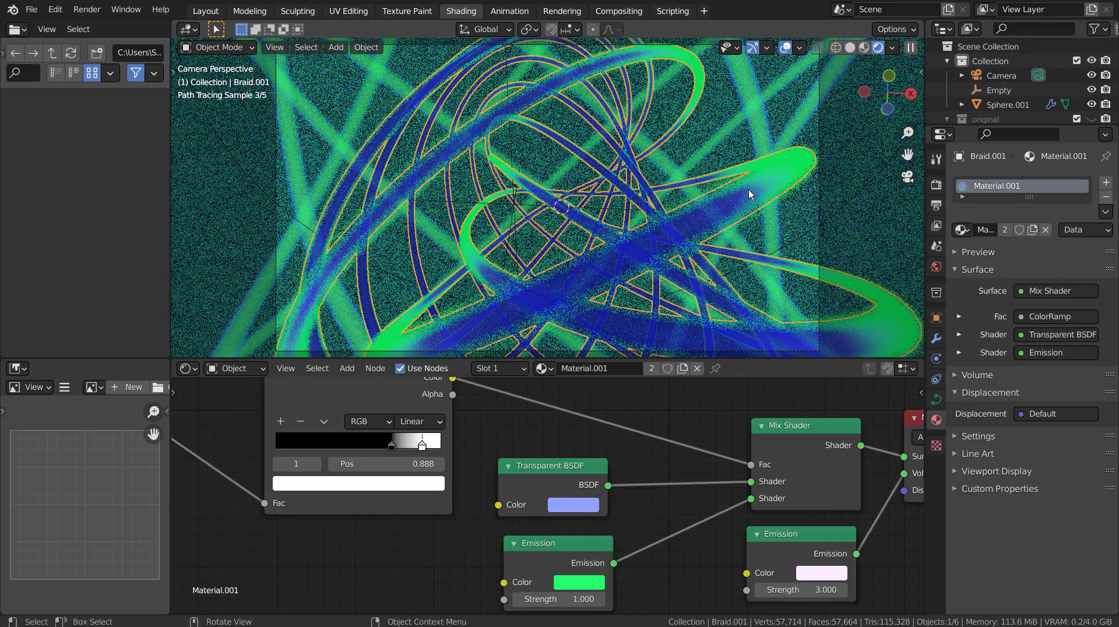
pyautogui.click(575, 506)
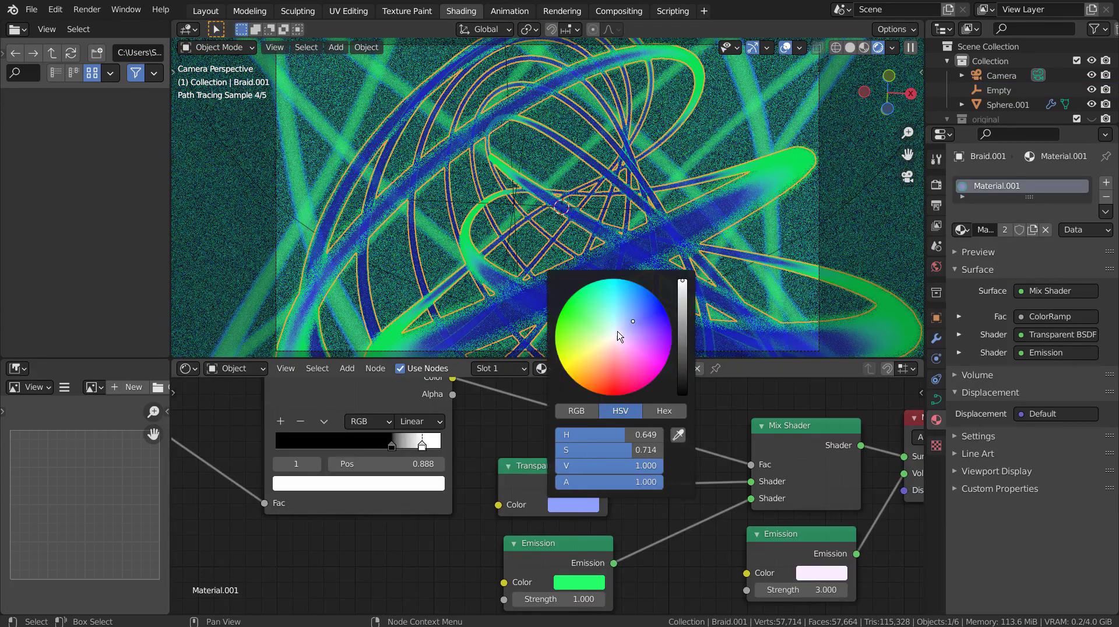
pyautogui.click(613, 387)
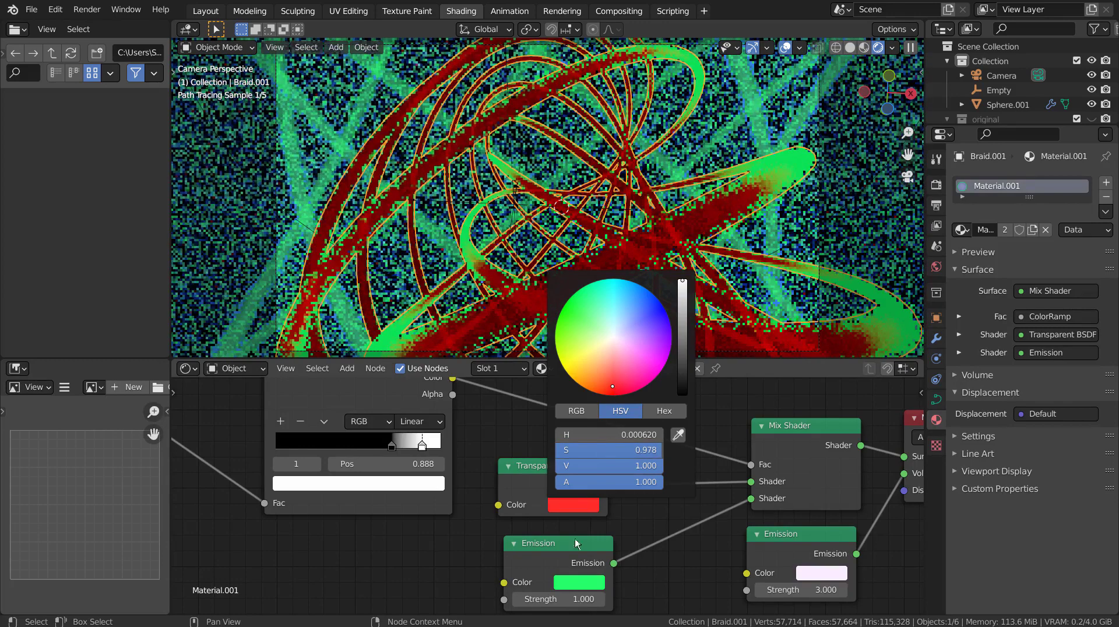
pyautogui.click(579, 582)
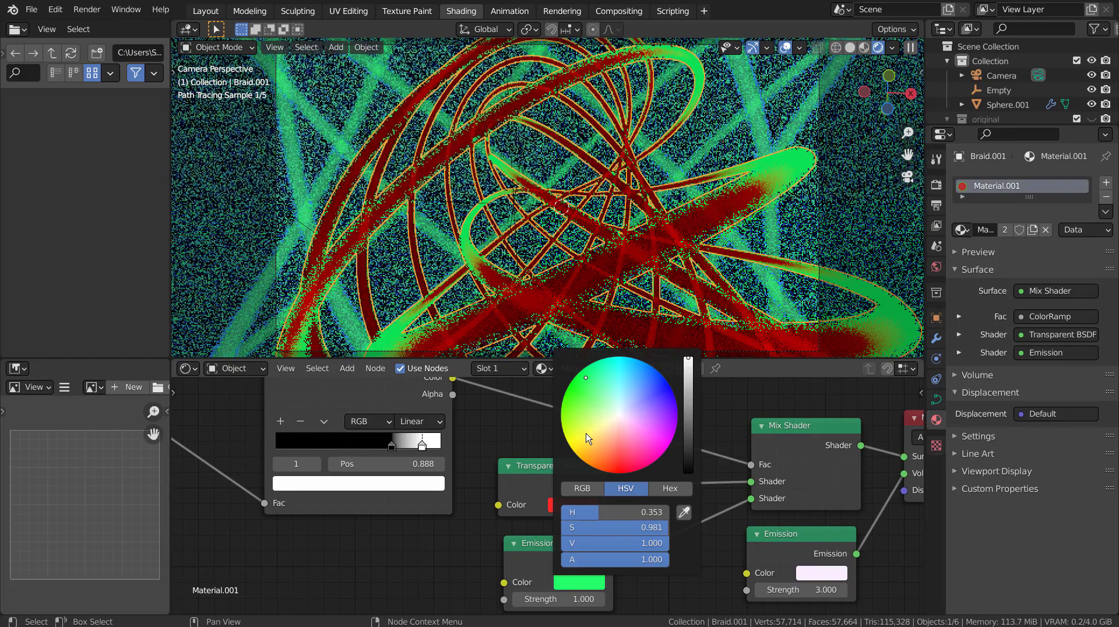
pyautogui.click(586, 433)
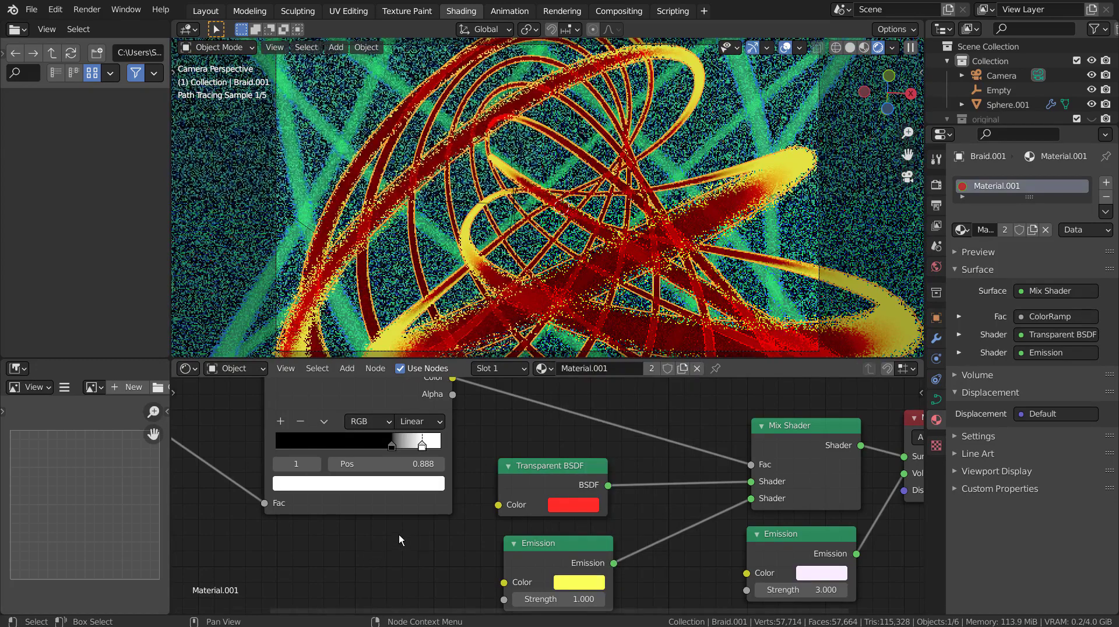
# Step: Give the surrounding sphere a new Principled BSDF material with a neutral grey base color of value 0.227
pyautogui.click(800, 245)
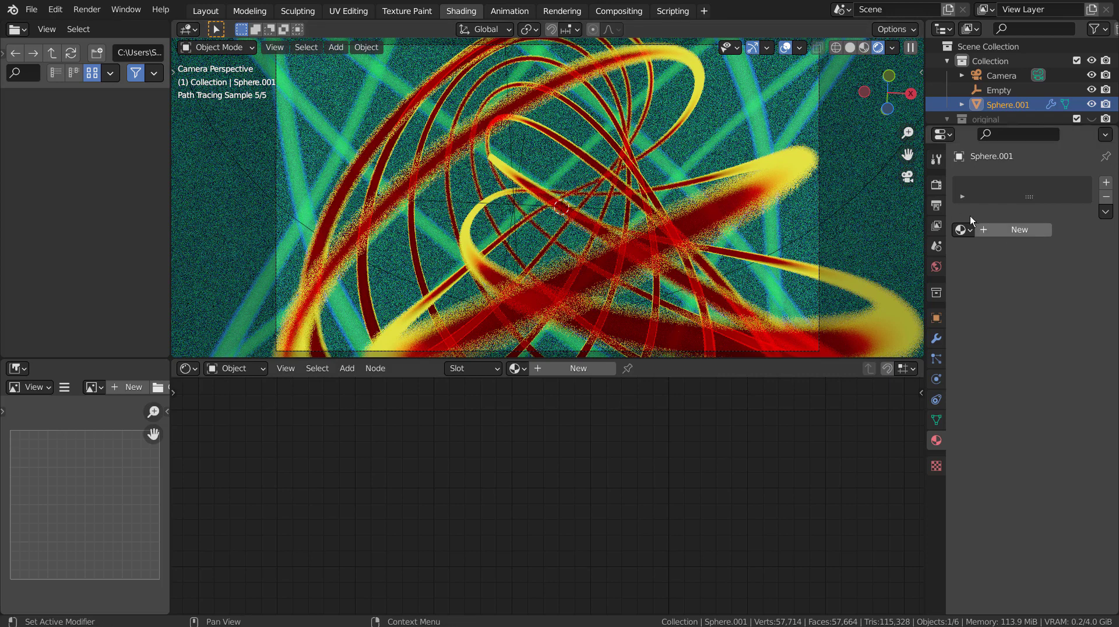
pyautogui.click(933, 186)
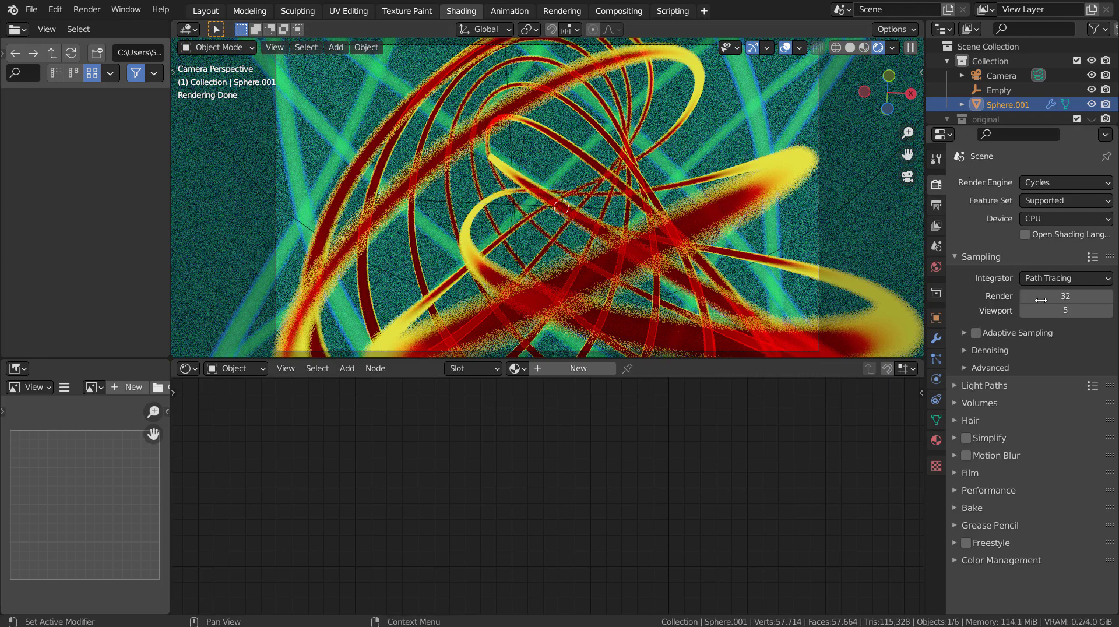
pyautogui.click(936, 441)
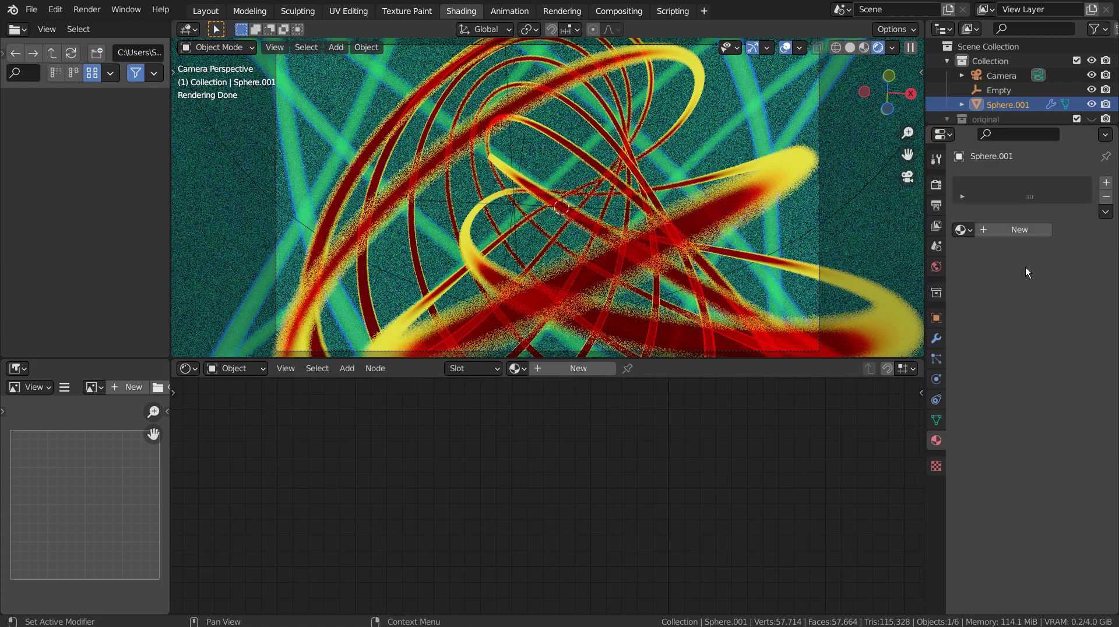
pyautogui.click(1033, 232)
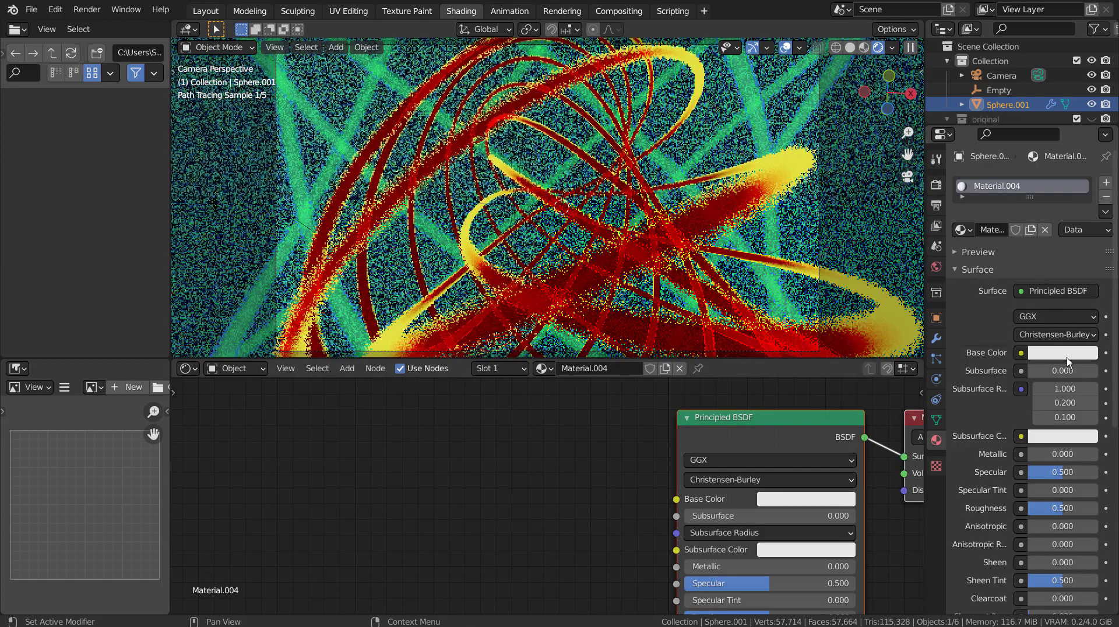
pyautogui.click(1068, 356)
pyautogui.click(1089, 234)
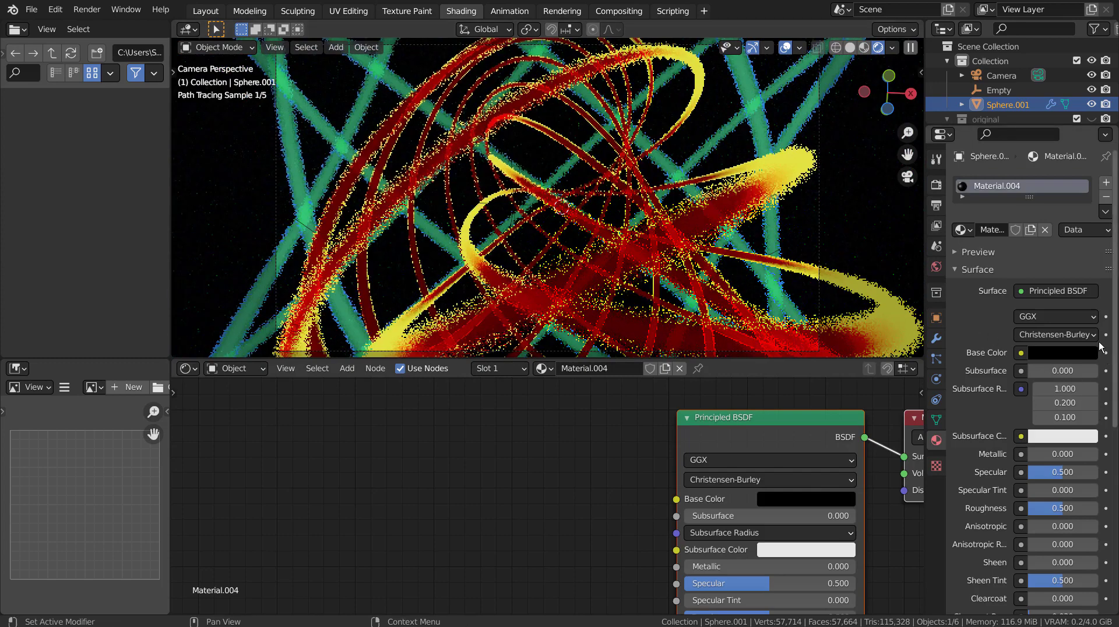
pyautogui.click(1069, 349)
pyautogui.click(1087, 197)
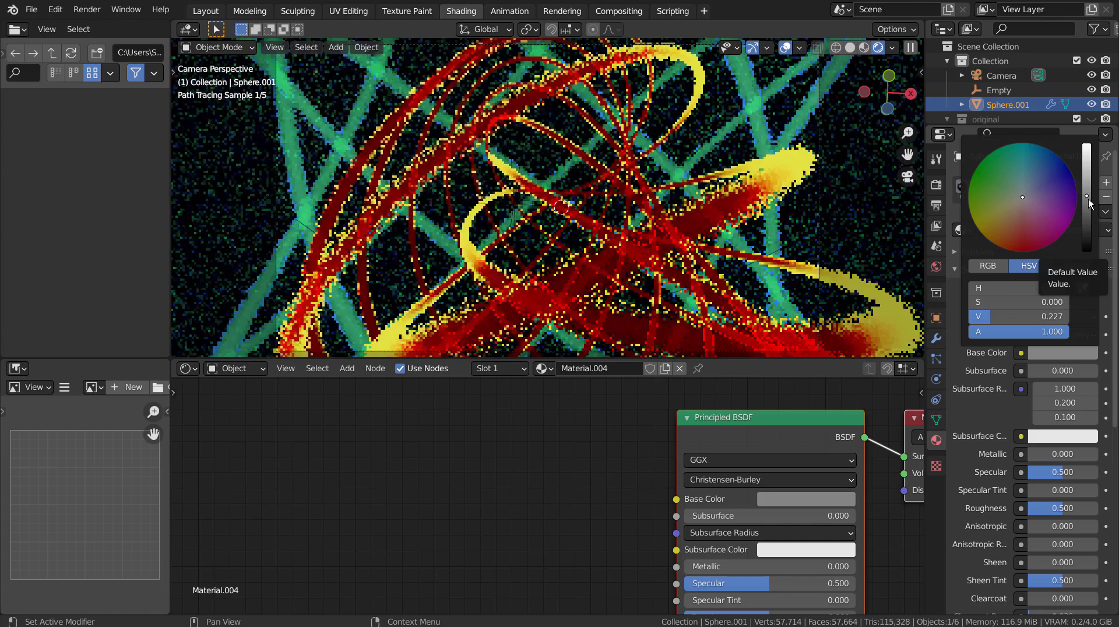
# Step: Try brighter and darker greys for the sphere's base color and set its value to 0.504
pyautogui.click(1088, 173)
pyautogui.moveTo(1088, 173); pyautogui.dragTo(1087, 144)
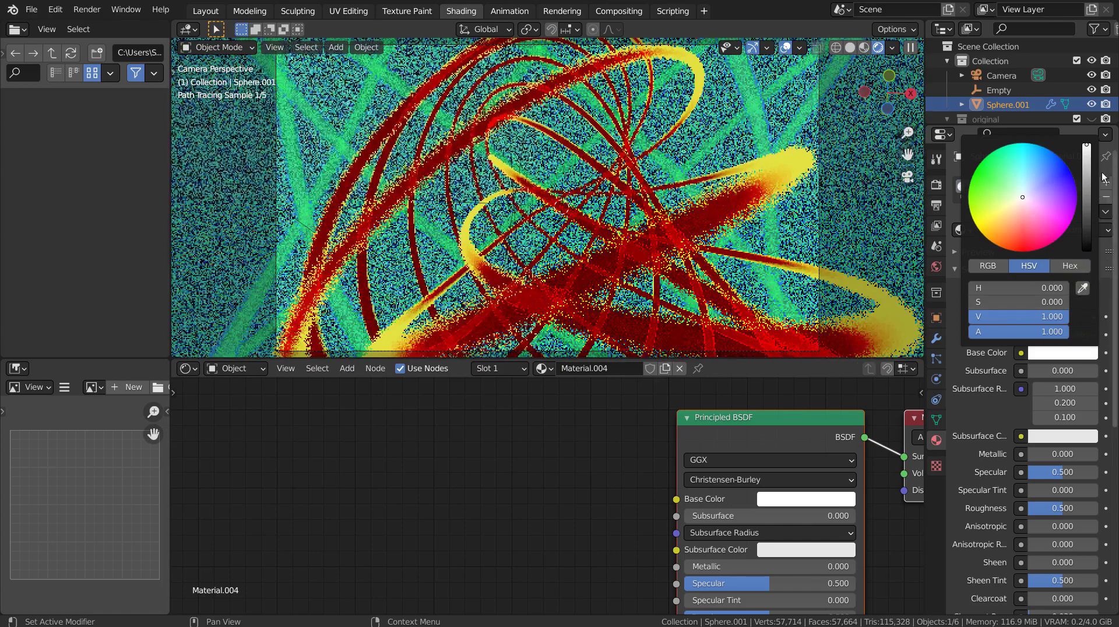
pyautogui.click(1090, 185)
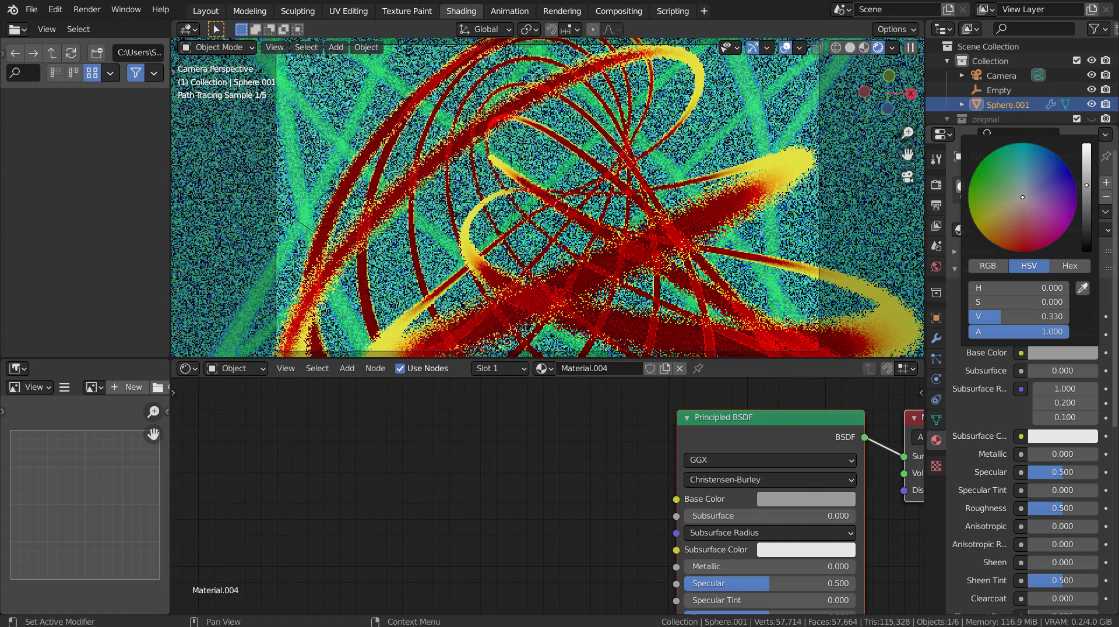
pyautogui.click(1088, 172)
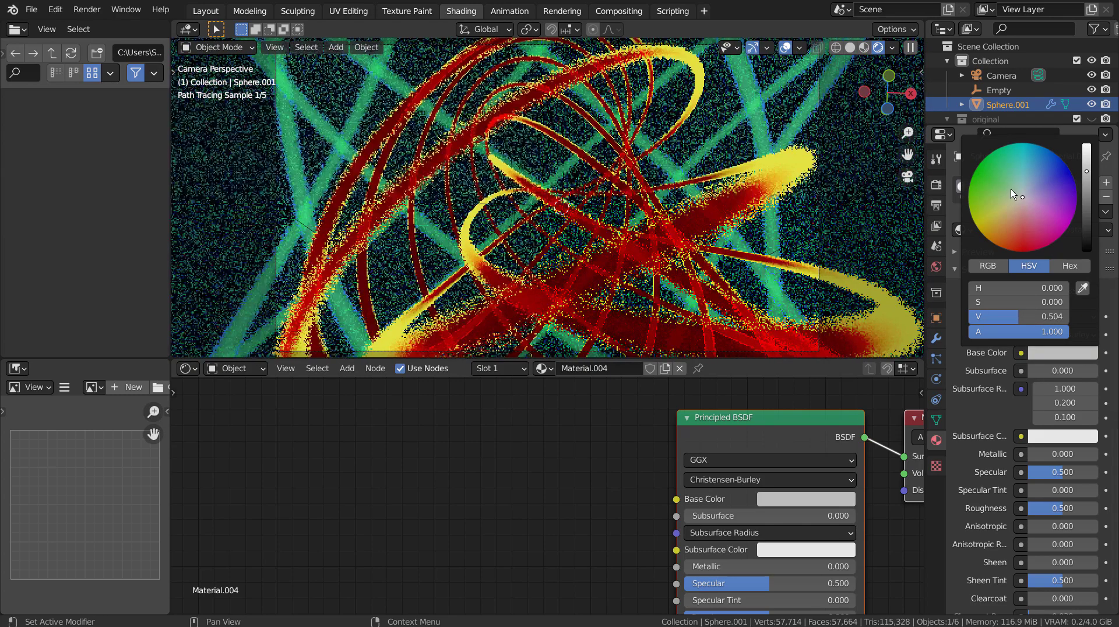
# Step: Try a yellow and a pink base color on the sphere and return it to a light neutral grey
pyautogui.click(1003, 218)
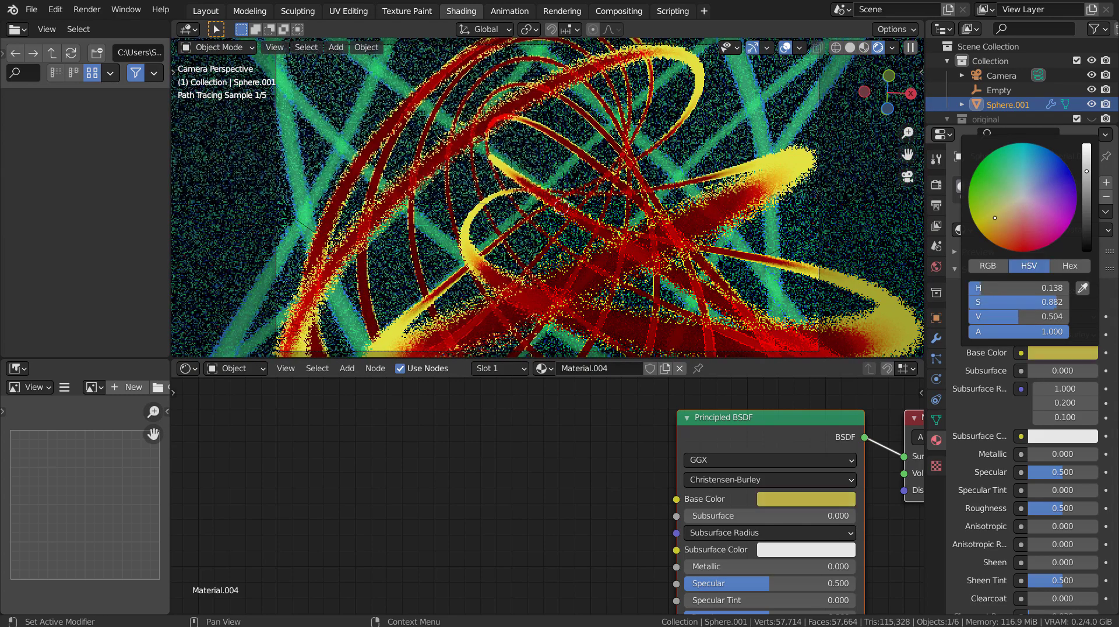
pyautogui.click(1038, 222)
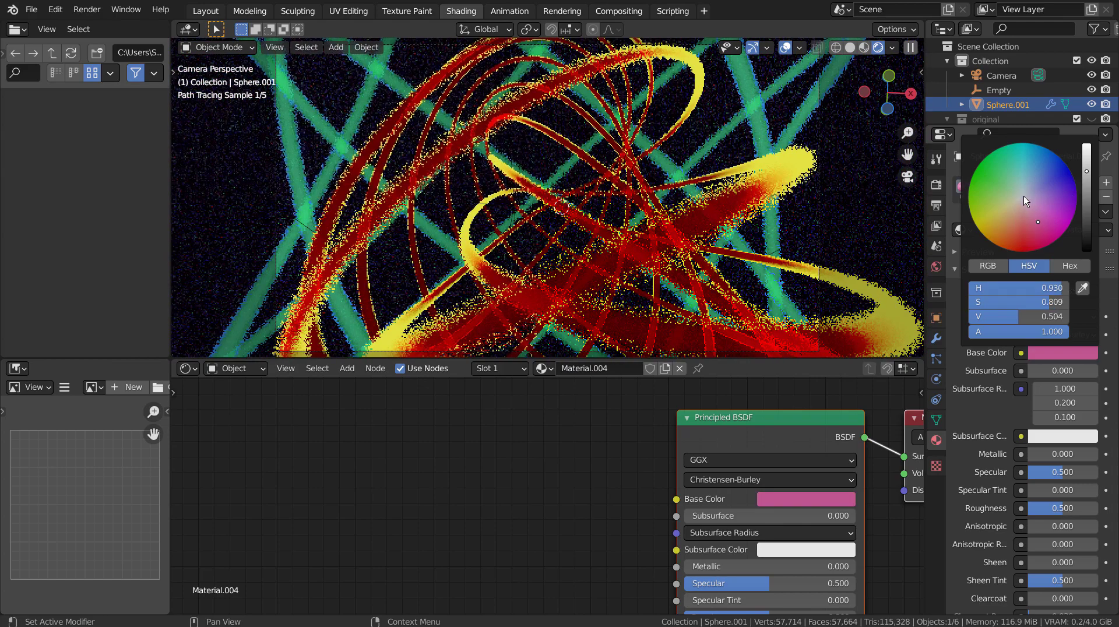
pyautogui.click(1024, 196)
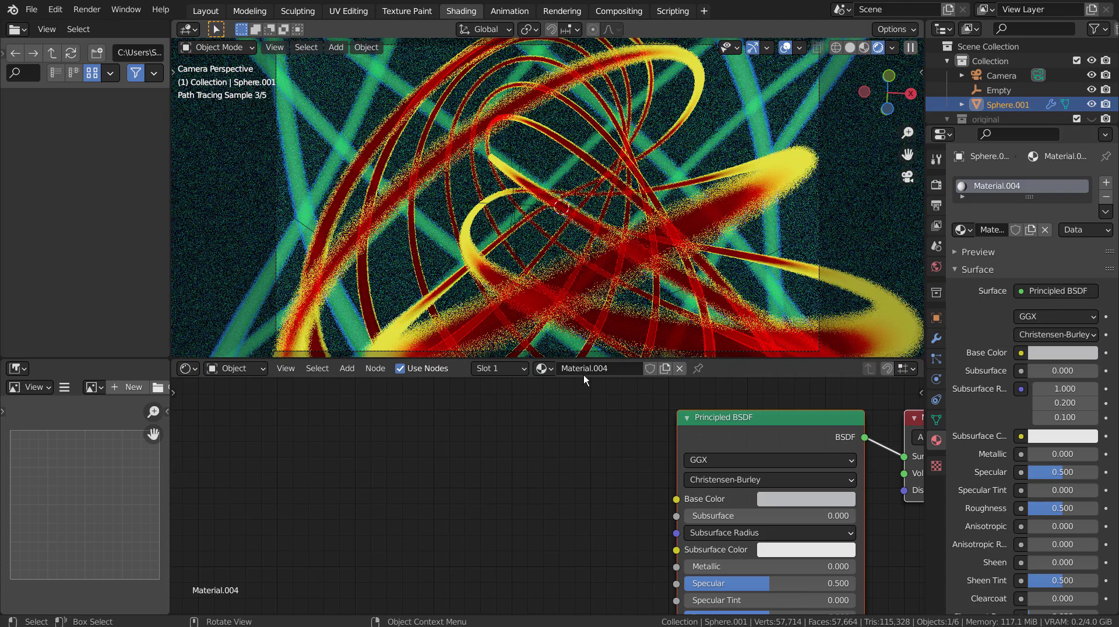
# Step: Examine the compositor's Denoise node setup between the Render Layers and Composite nodes, and return to the Layout workspace
pyautogui.click(205, 11)
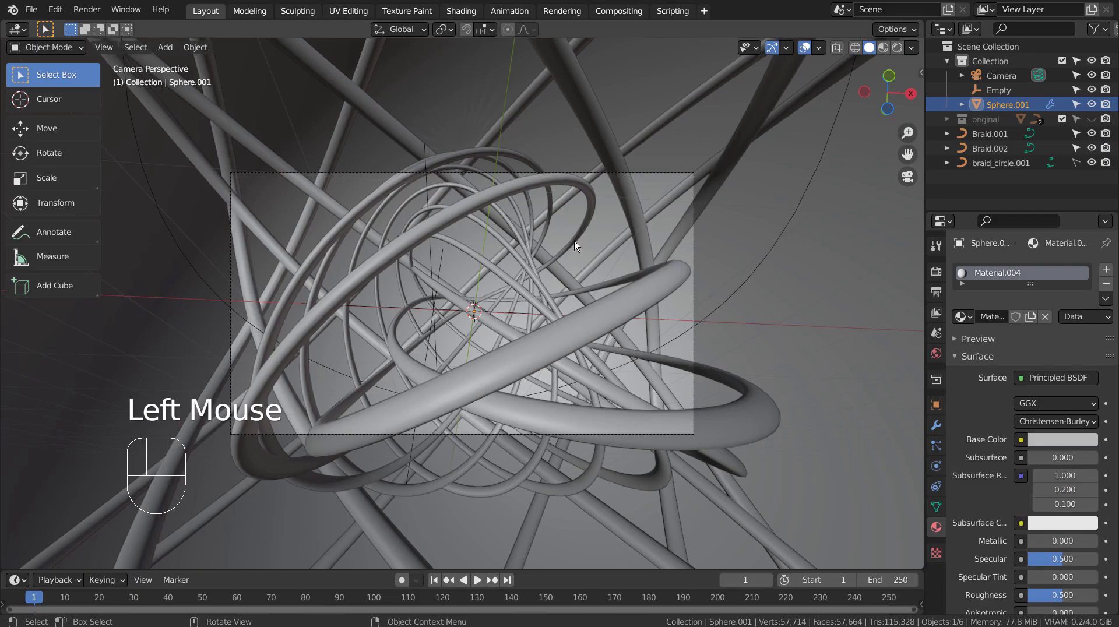
pyautogui.click(630, 13)
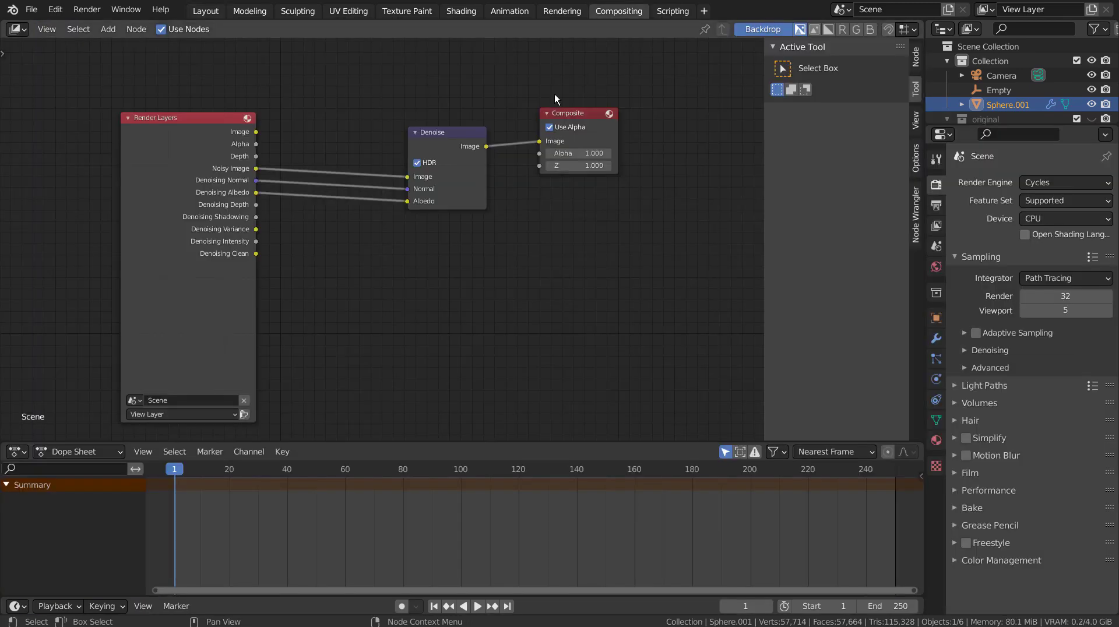
pyautogui.hotkey('ctrl', 'space')
pyautogui.press('n')
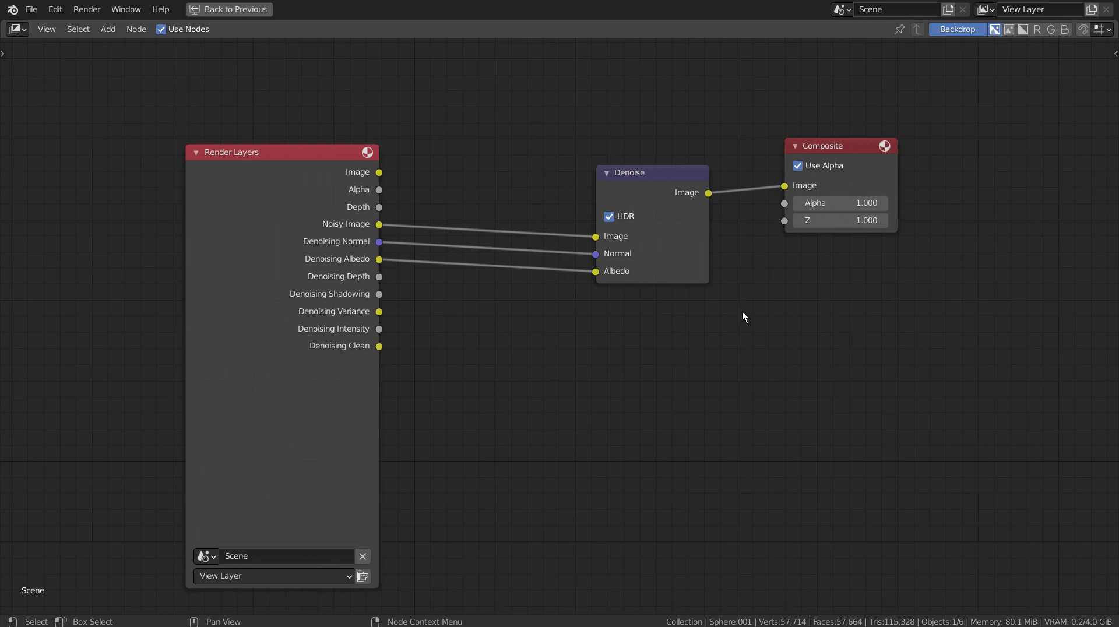
pyautogui.hotkey('ctrl', 'space')
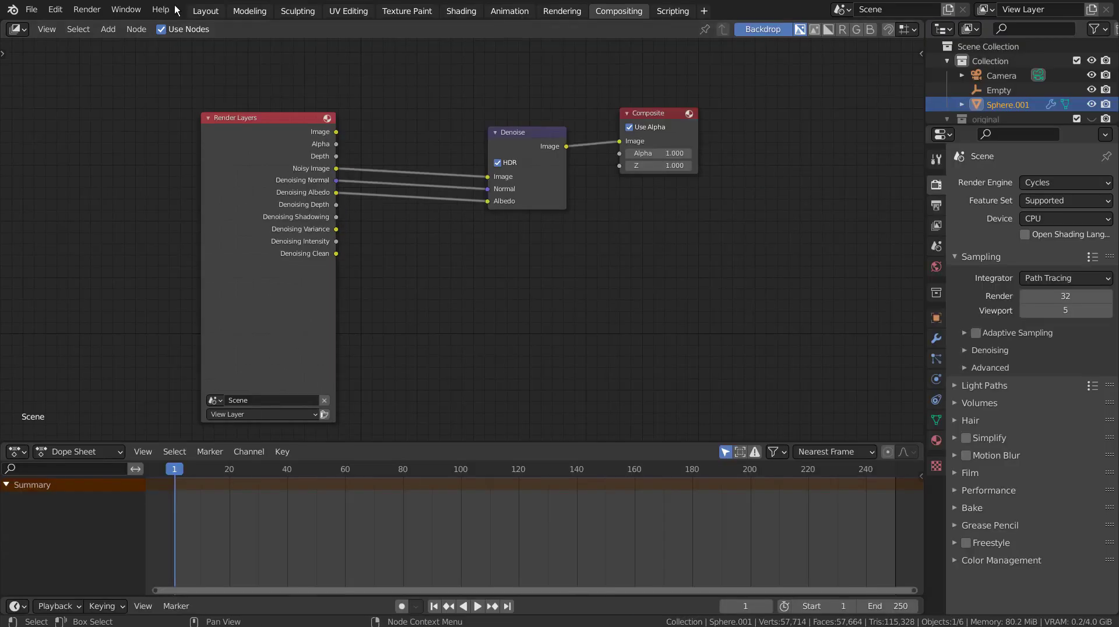
pyautogui.click(206, 10)
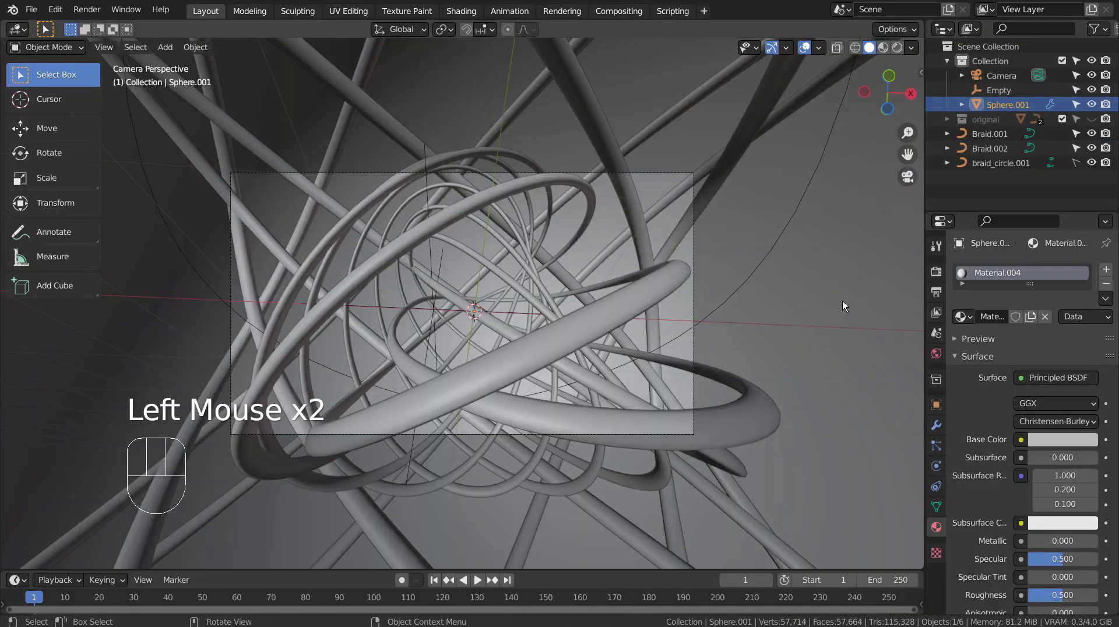
# Step: Set the Cycles viewport samples to 1
pyautogui.click(937, 272)
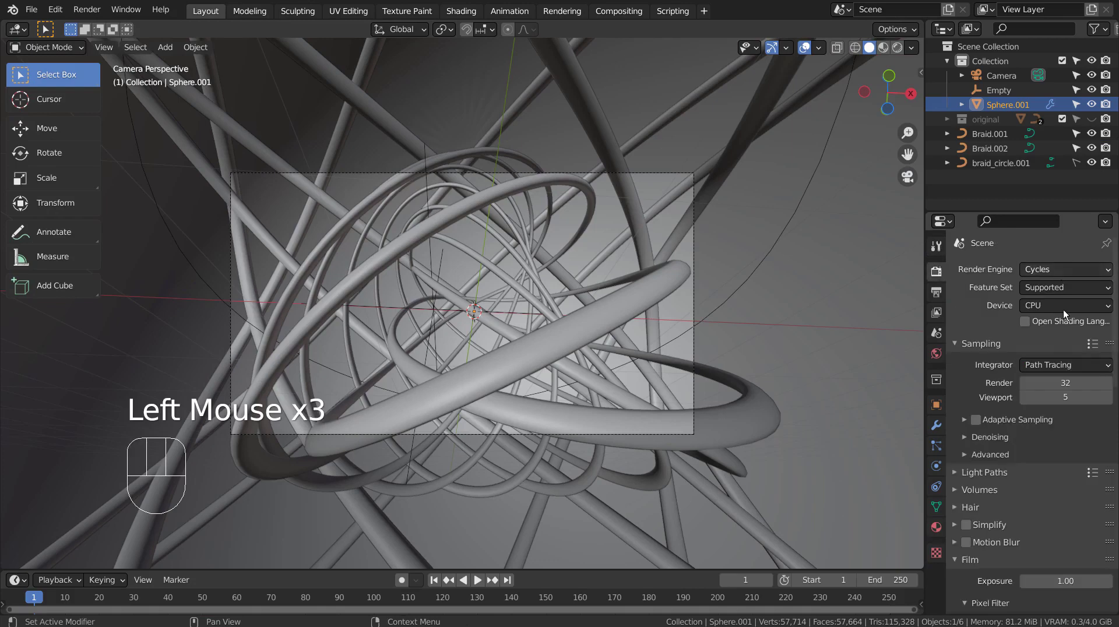
pyautogui.click(1066, 398)
pyautogui.write('1')
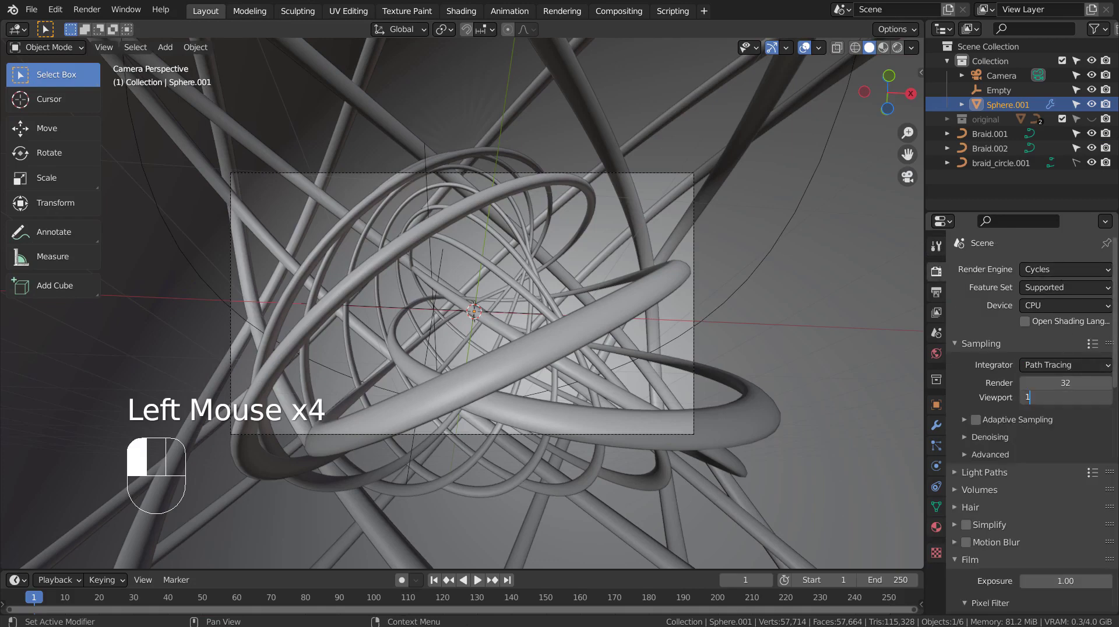
pyautogui.click(831, 265)
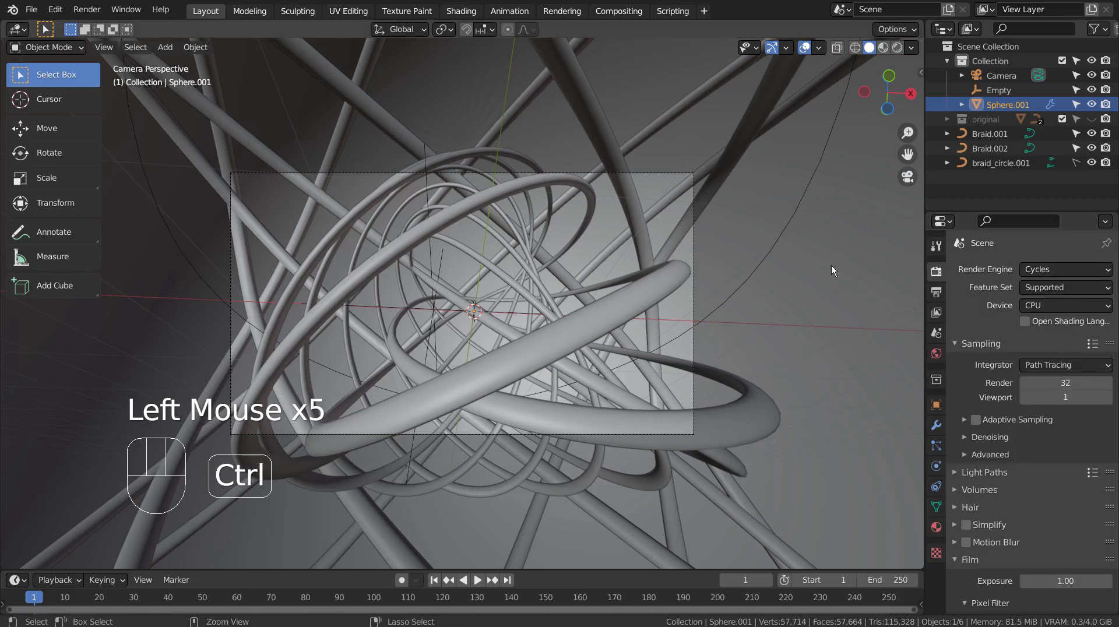
# Step: Save the file and render the current frame from the camera
pyautogui.hotkey('ctrl', 's')
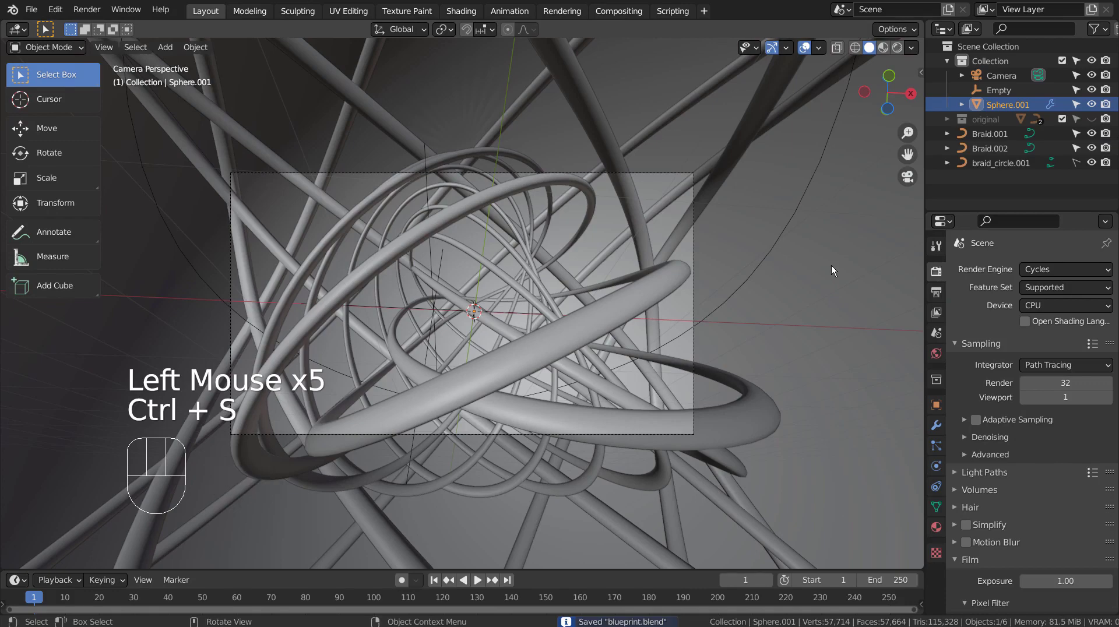
pyautogui.press('F12')
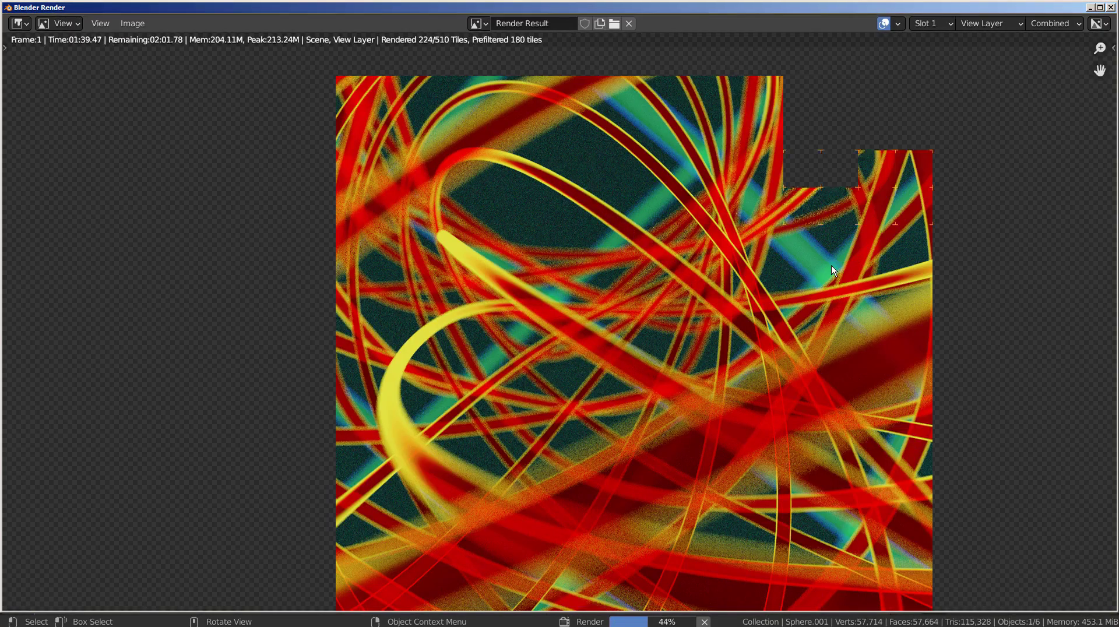